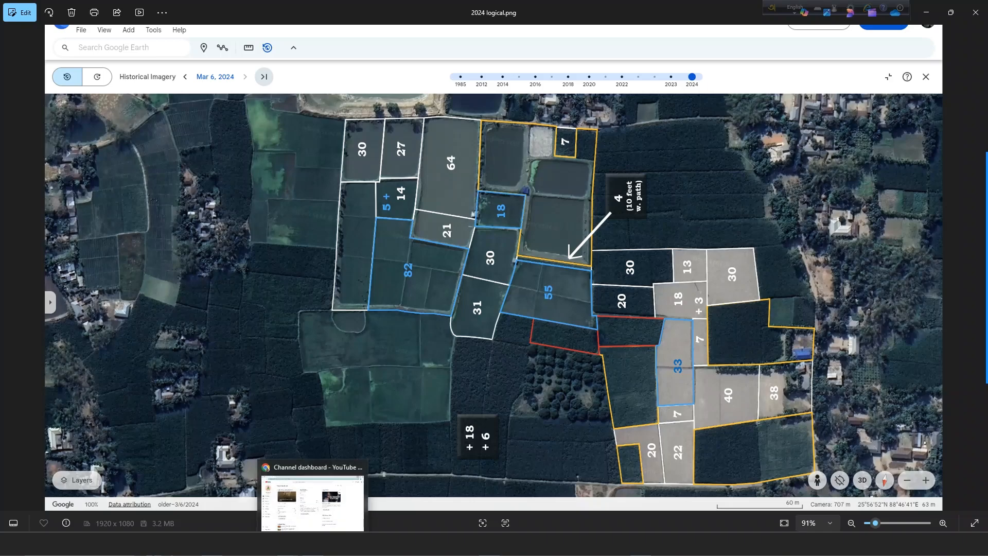
Switch to Chrome, search Google for "google earth" and open the Google Earth website
left_click(490, 544)
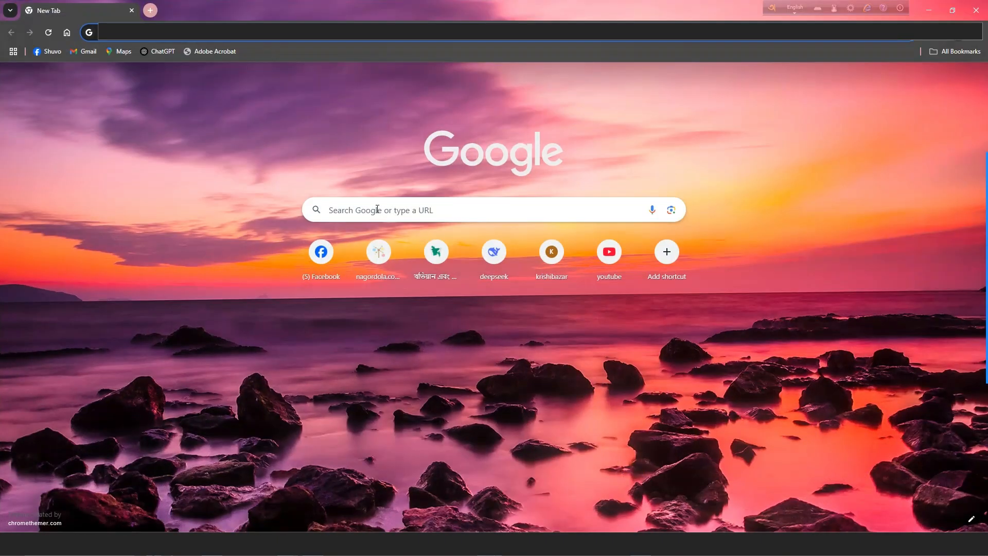
type("google earth")
key("Return")
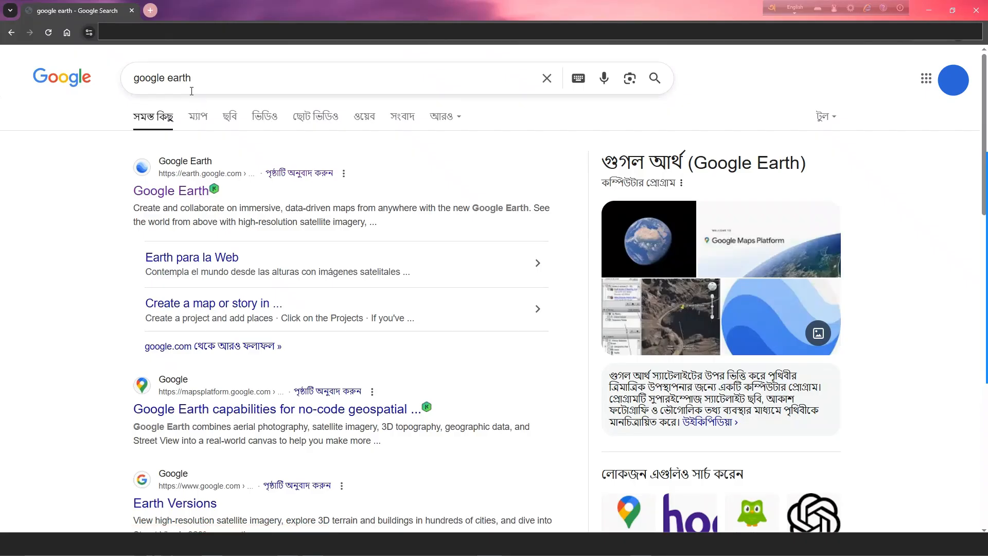
left_click_drag(219, 78, 98, 84)
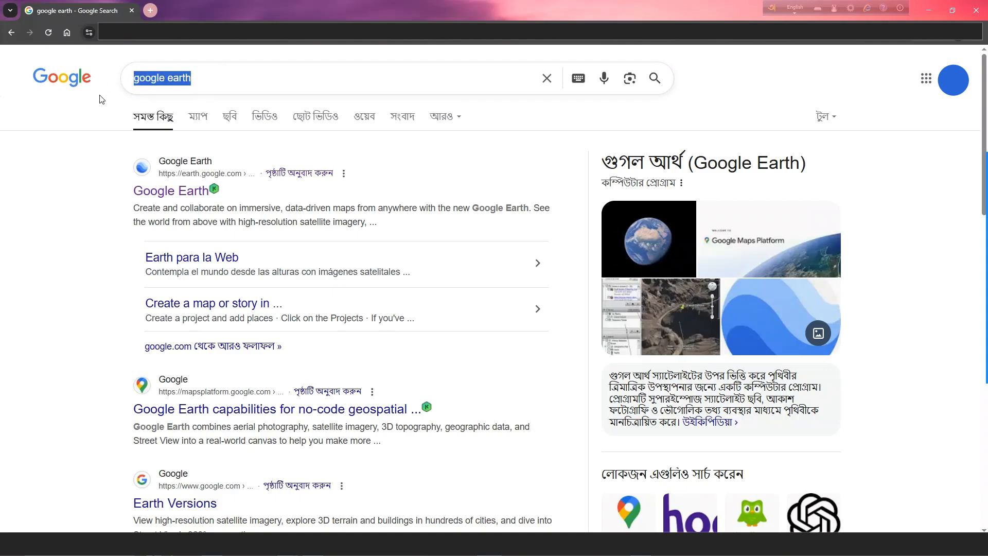
left_click(95, 176)
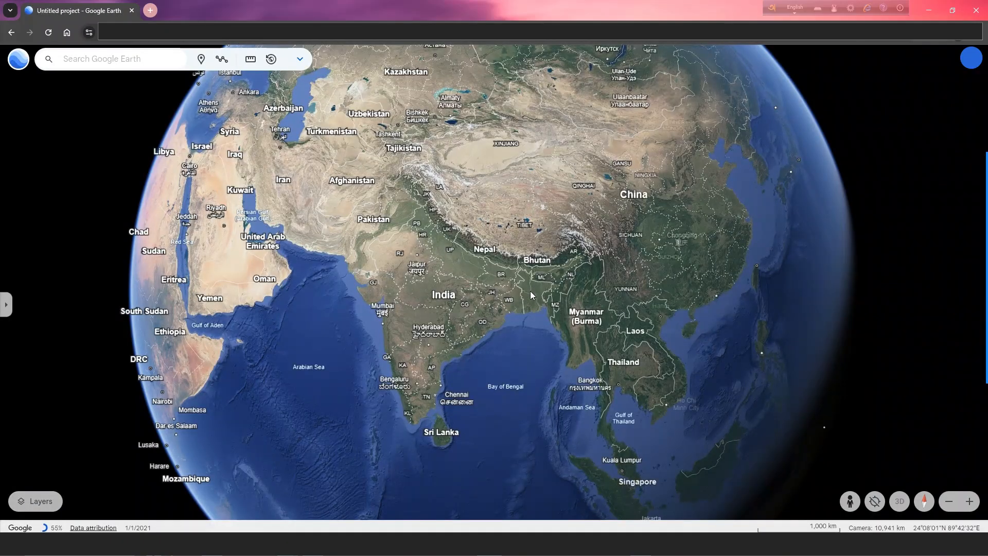
scroll(524, 279, "down", 6)
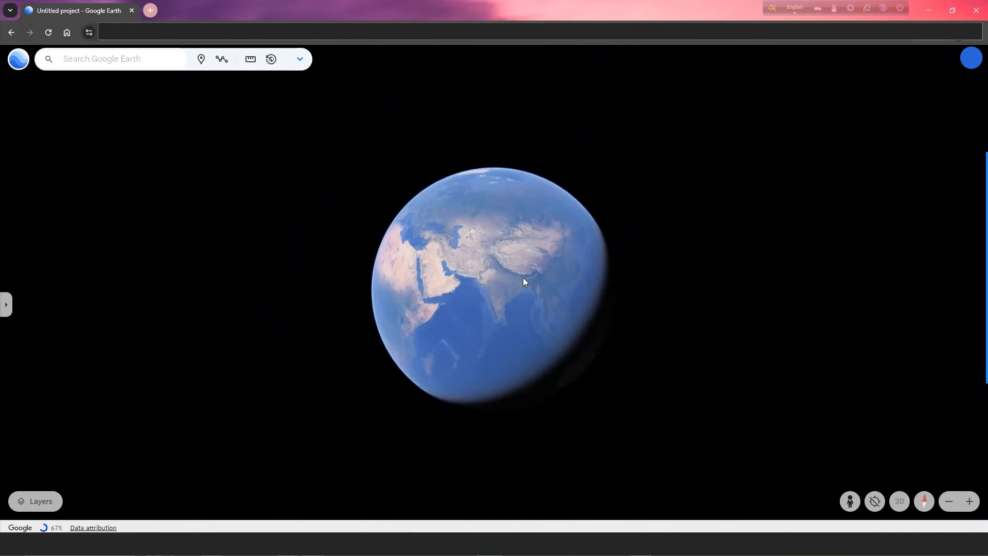
left_click_drag(529, 280, 548, 402)
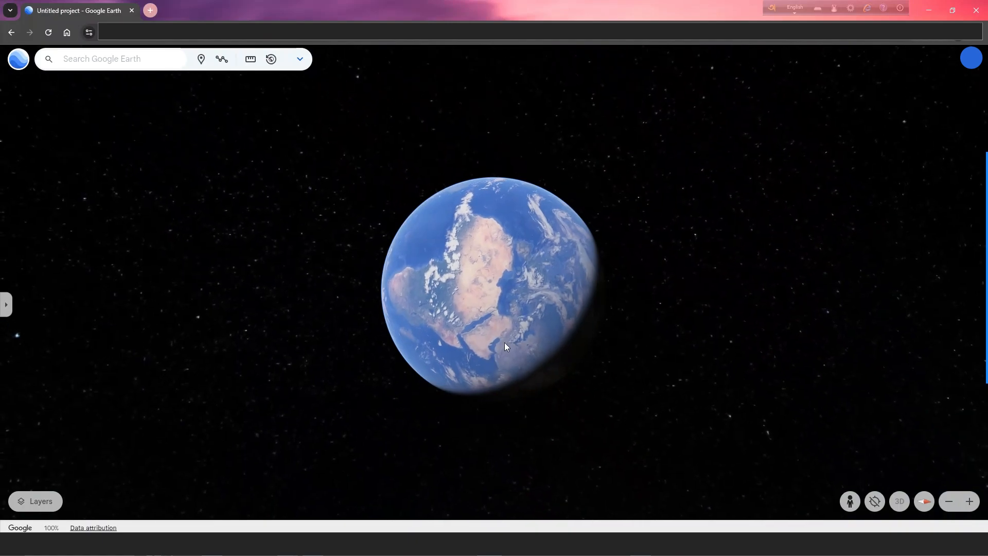
mouse_move(505, 343)
left_mouse_down()
mouse_move(536, 338)
mouse_move(530, 289)
mouse_move(480, 234)
mouse_move(441, 221)
mouse_move(428, 245)
left_mouse_up()
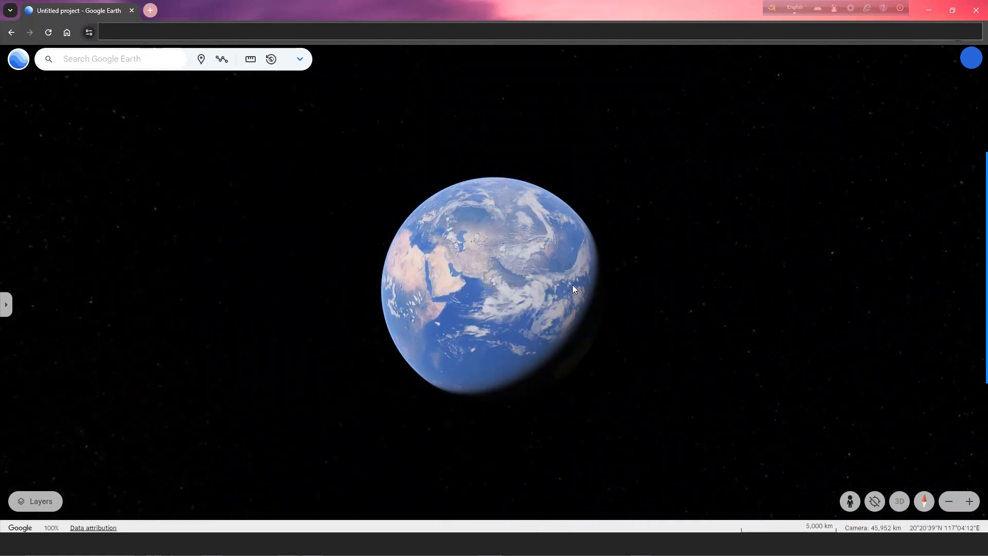
mouse_move(556, 276)
left_mouse_down()
mouse_move(364, 245)
mouse_move(476, 315)
mouse_move(414, 196)
mouse_move(437, 227)
mouse_move(384, 154)
mouse_move(533, 338)
mouse_move(447, 214)
left_mouse_up()
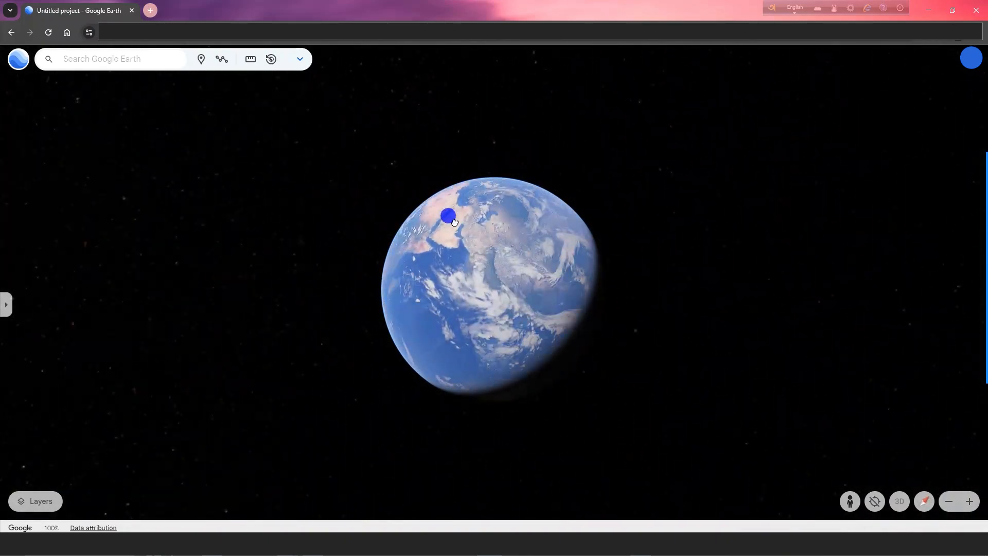
Find Bangladesh through the place search and close its information card
left_click(148, 58)
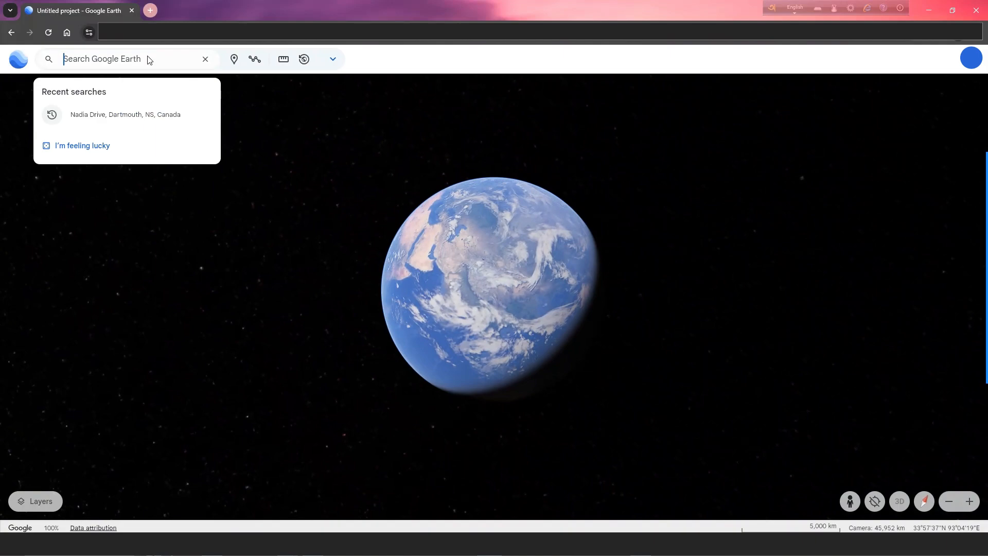
type("Banglades")
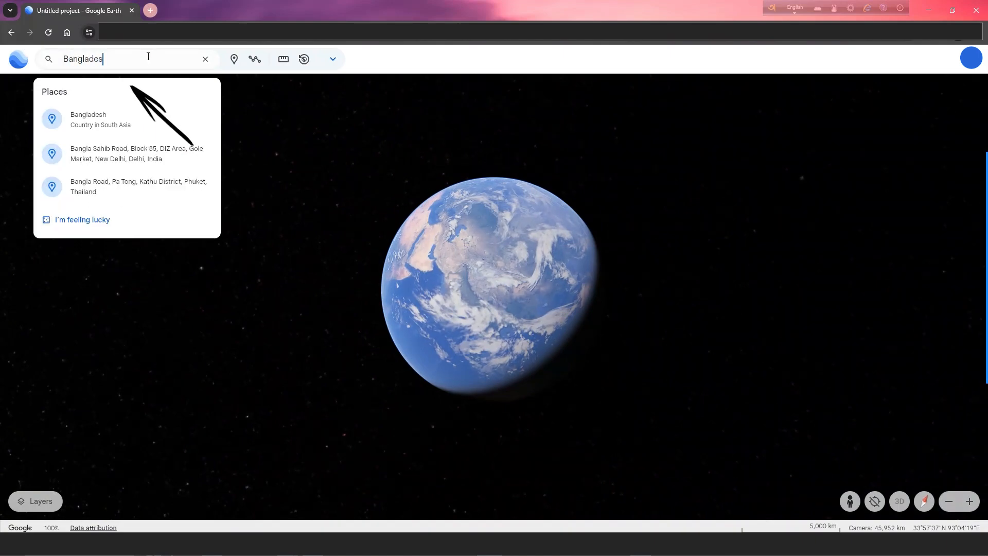
type("h")
left_click(139, 144)
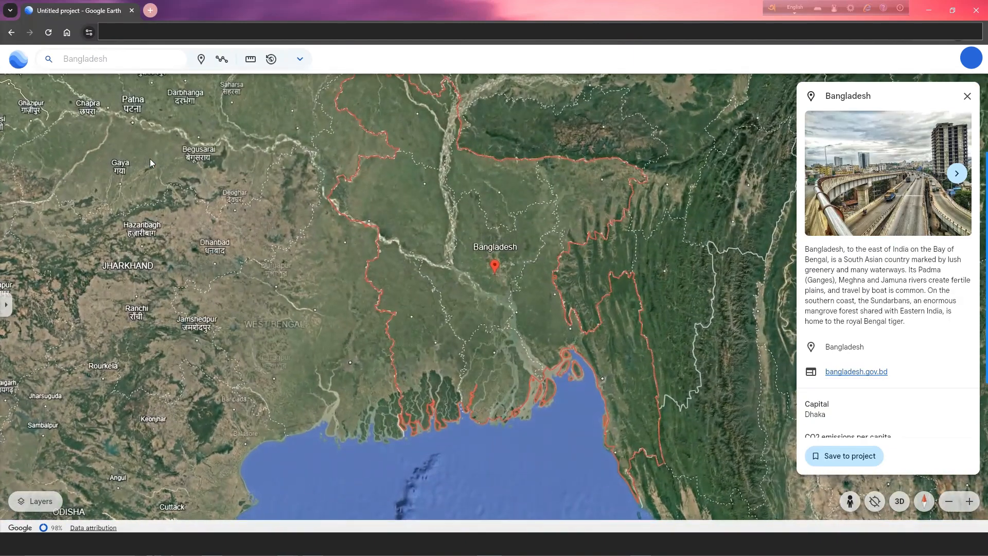
left_click(967, 96)
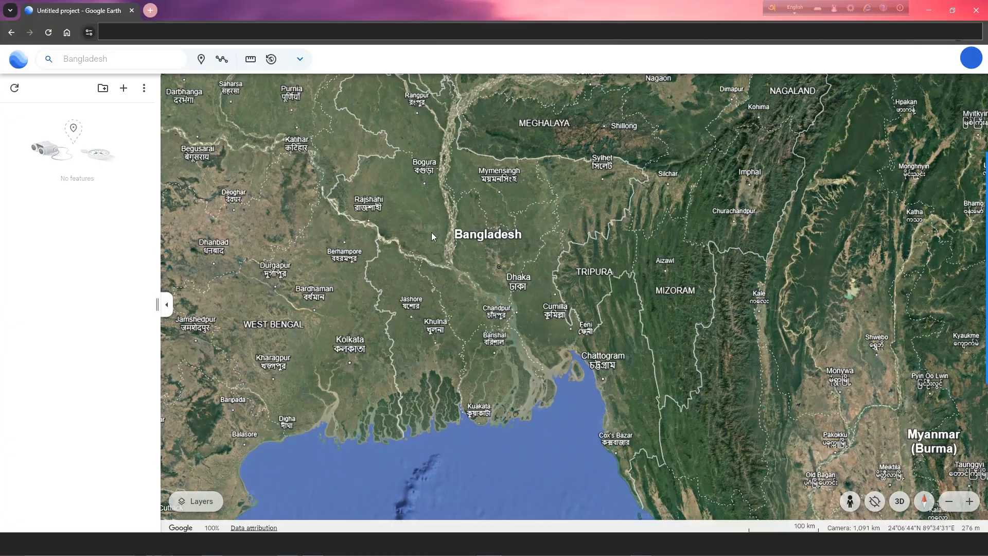
Start a Measure path along the northern edge of a farm plot near Baghabari, from its northwest to its northeast corner
scroll(432, 232, "up", 10)
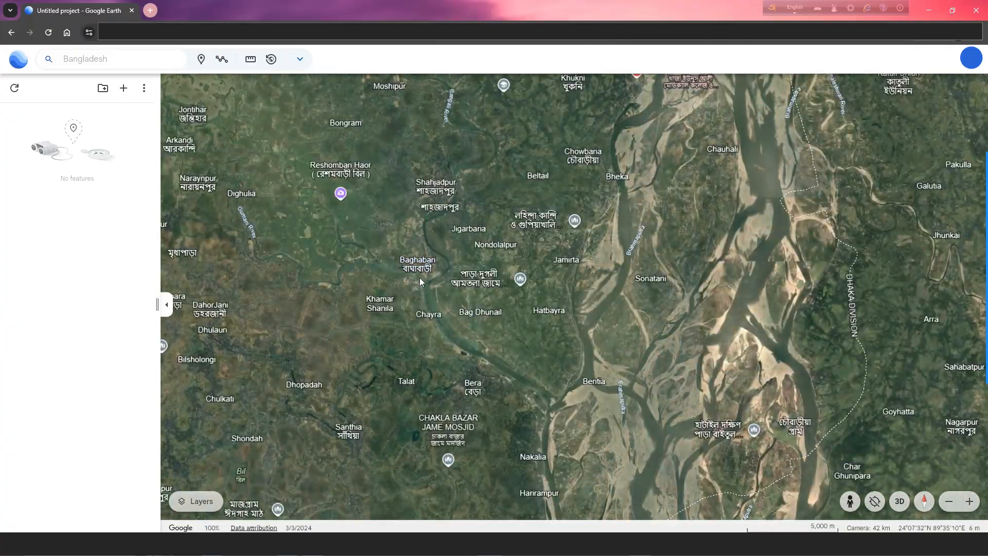
scroll(420, 282, "up", 10)
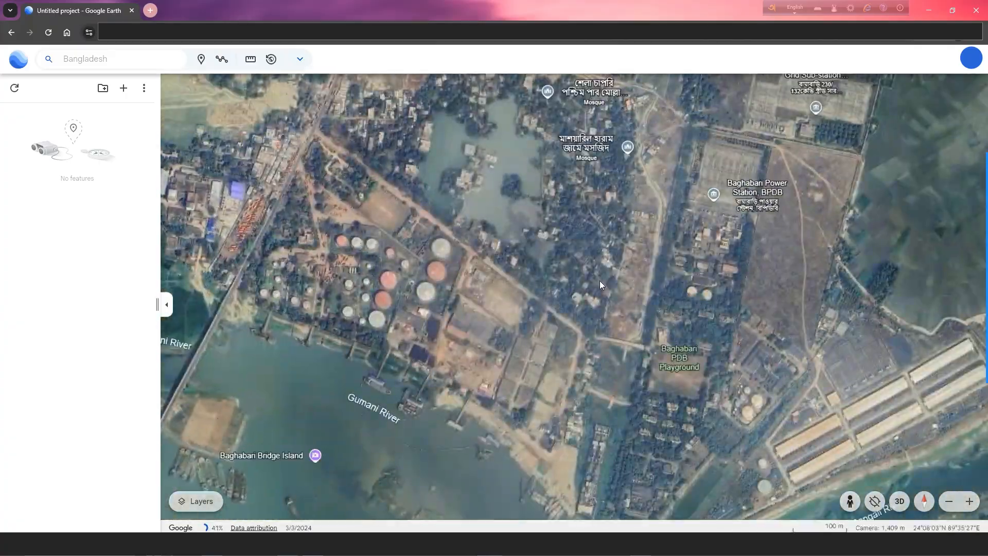
left_click_drag(600, 285, 651, 508)
left_click_drag(319, 247, 520, 413)
scroll(379, 238, "up", 5)
left_click_drag(379, 239, 529, 239)
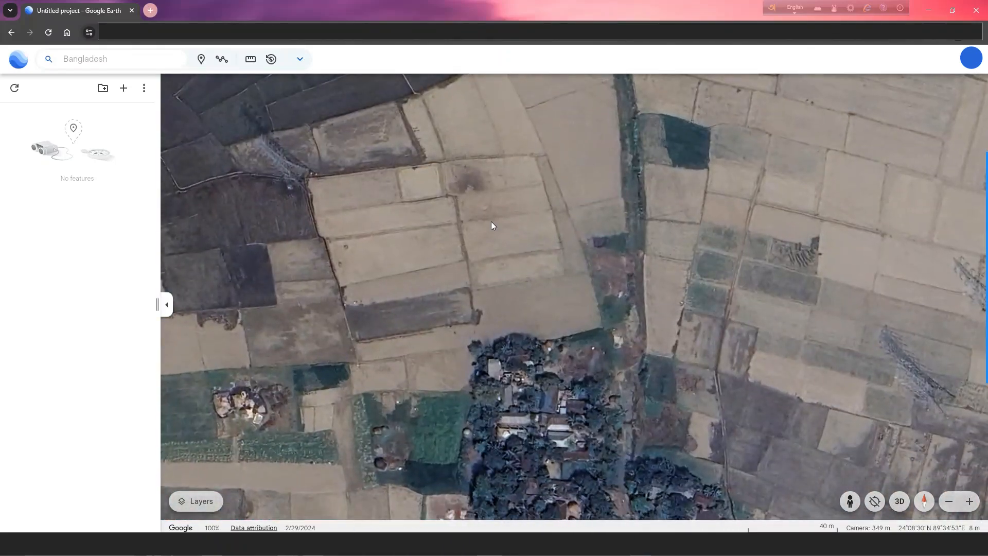
left_click(251, 59)
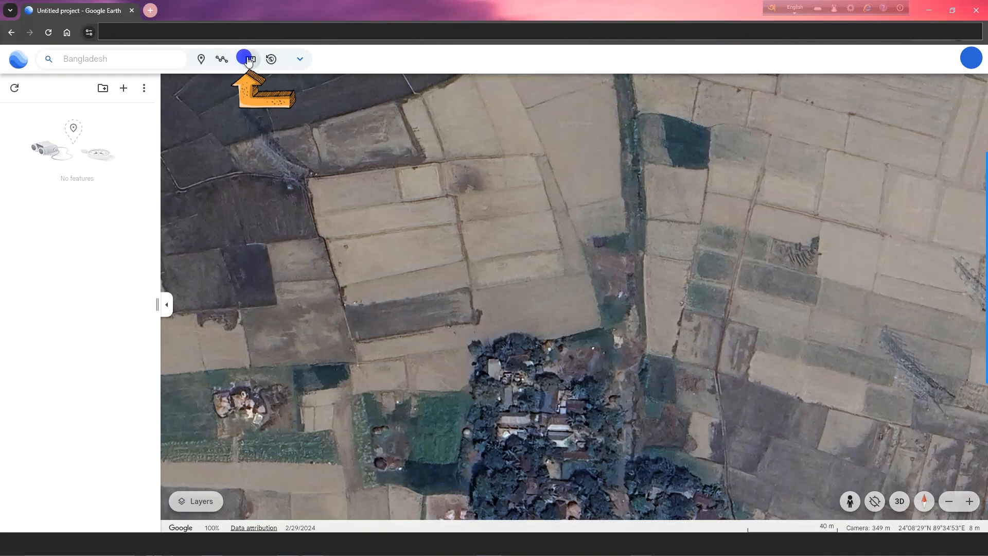
scroll(301, 181, "up", 5)
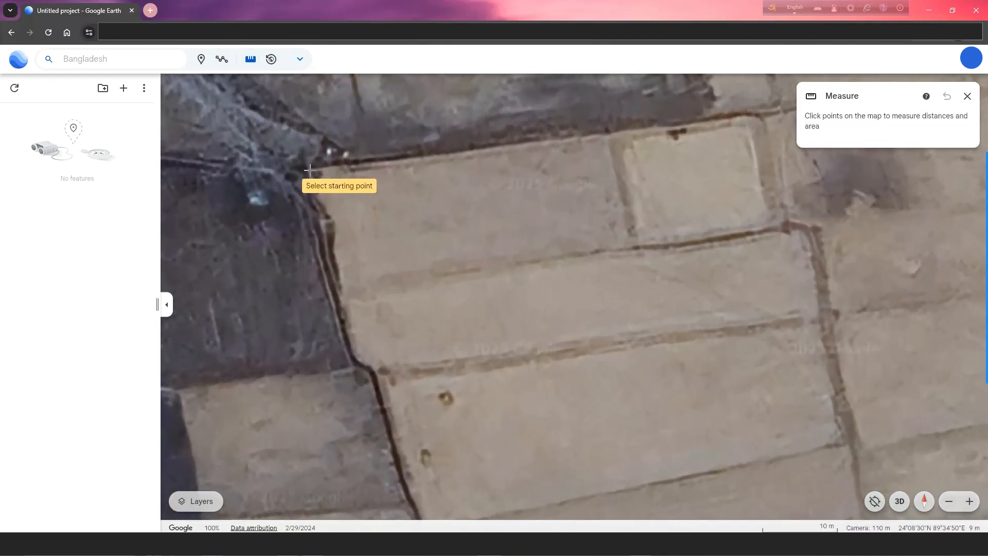
left_click(309, 170)
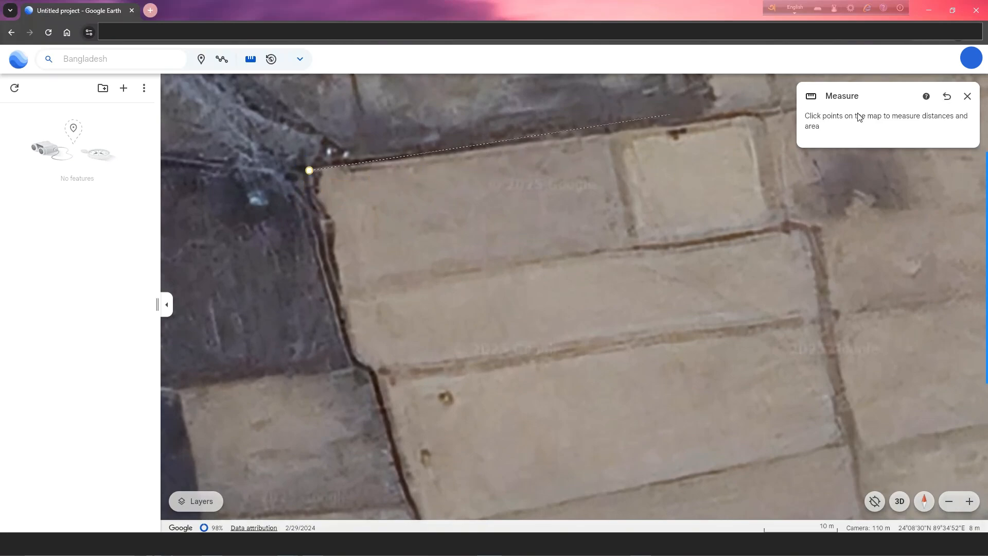
left_click_drag(716, 135, 551, 194)
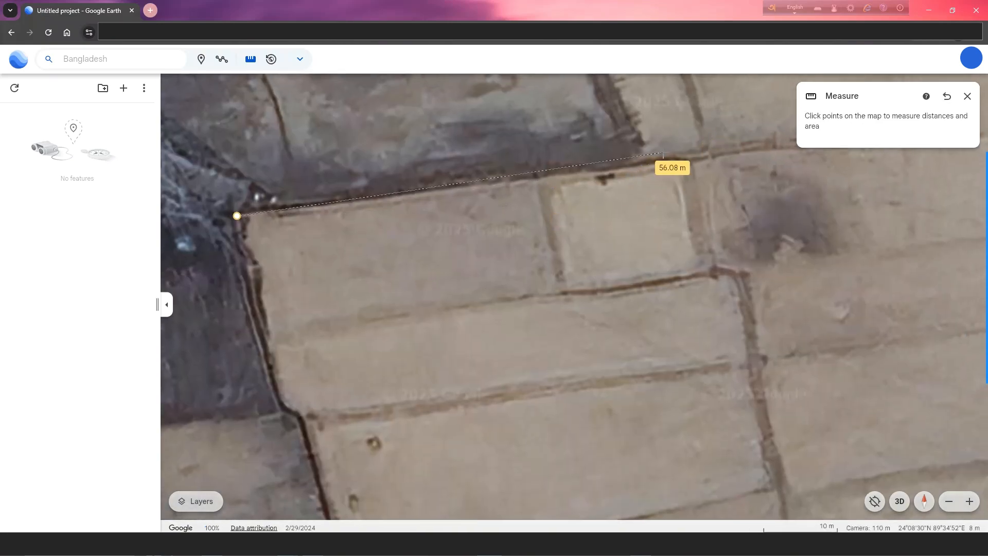
left_click(682, 159)
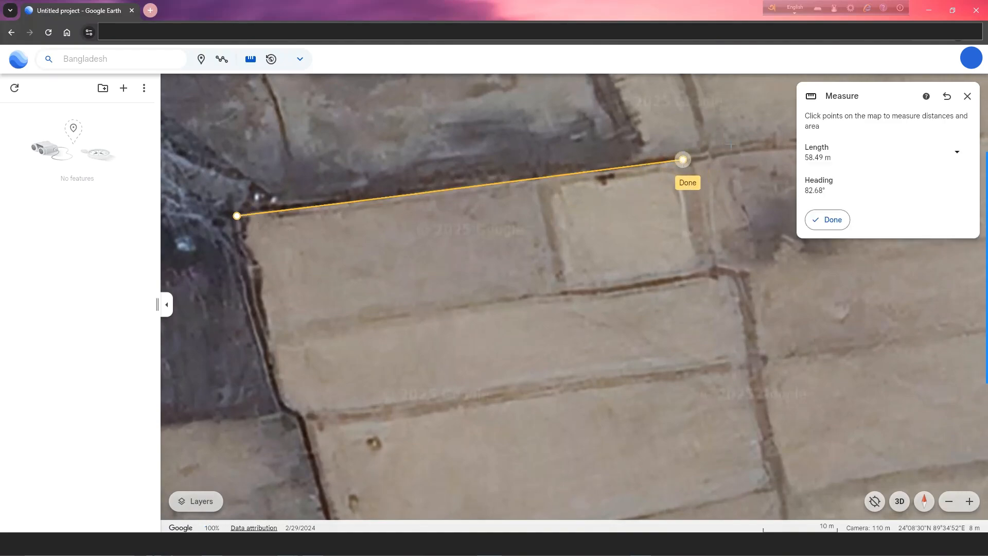
Copy the measured edge length and set the length unit to feet
left_click(853, 154)
left_click(958, 155)
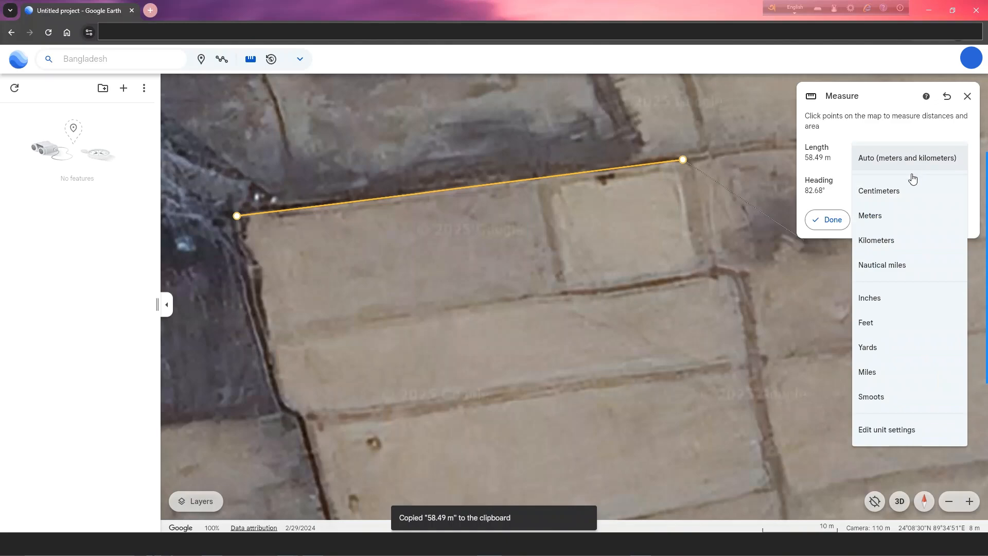
left_click(881, 325)
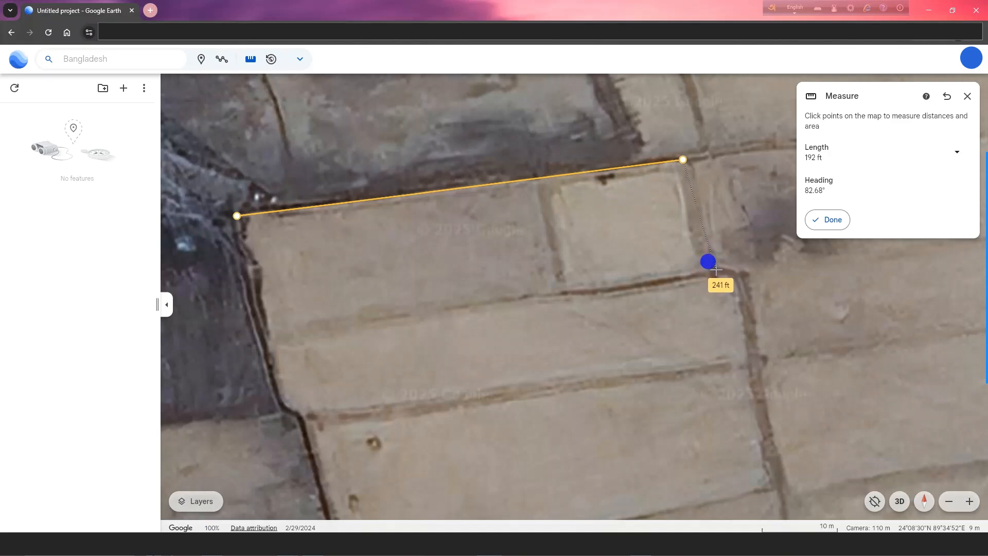
Extend the measuring path along the plot's eastern boundary to the southeast corner of the dark field strip
left_click(717, 270)
left_click(736, 272)
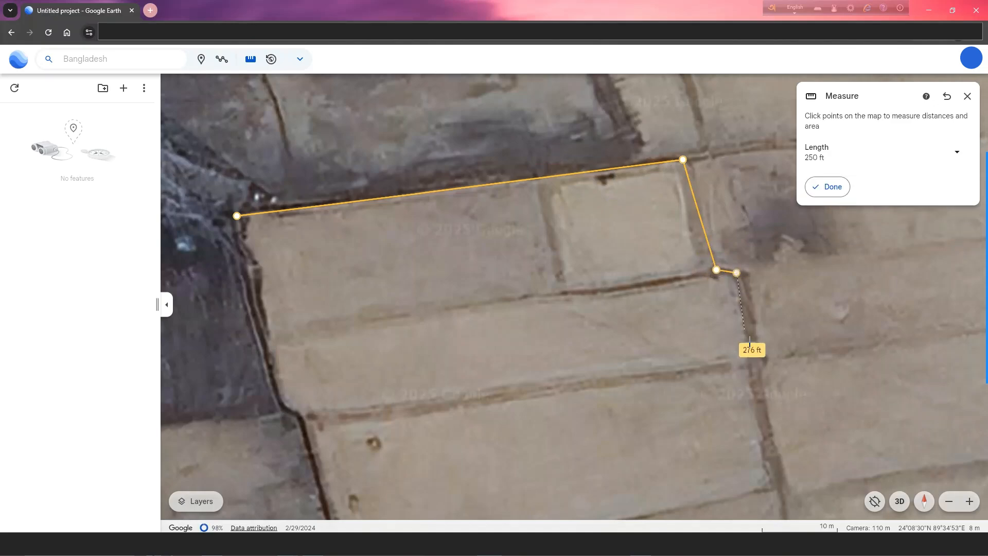
left_click(768, 447)
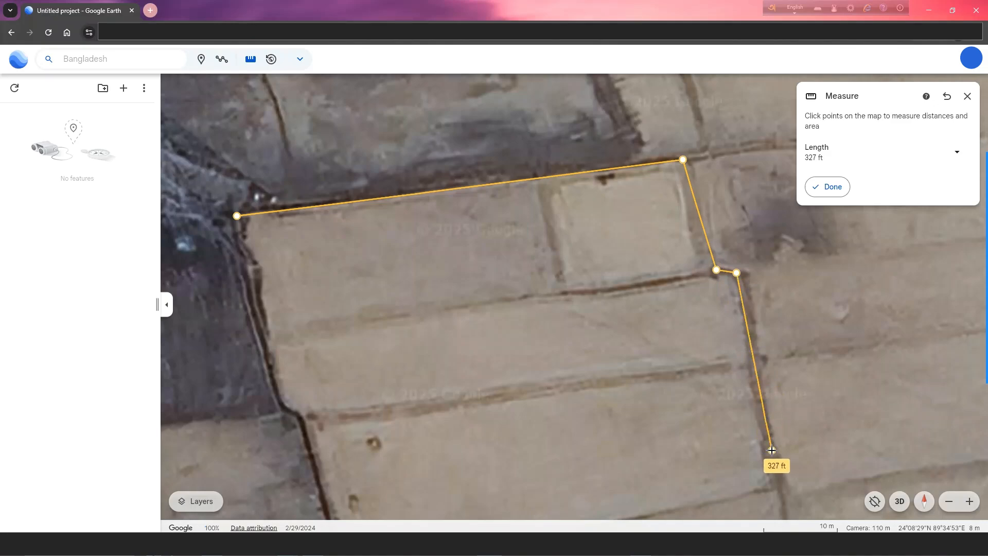
left_click_drag(768, 447, 710, 142)
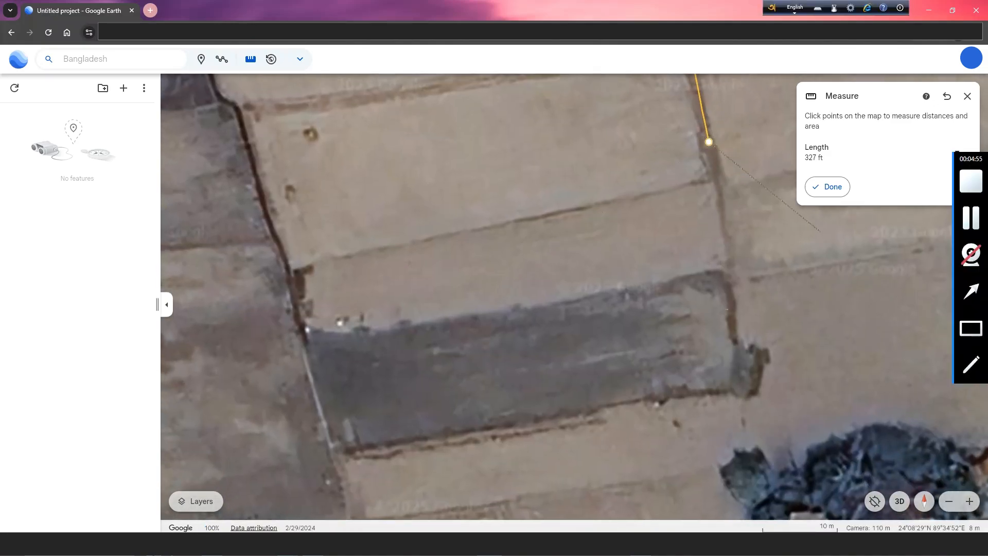
left_click(731, 271)
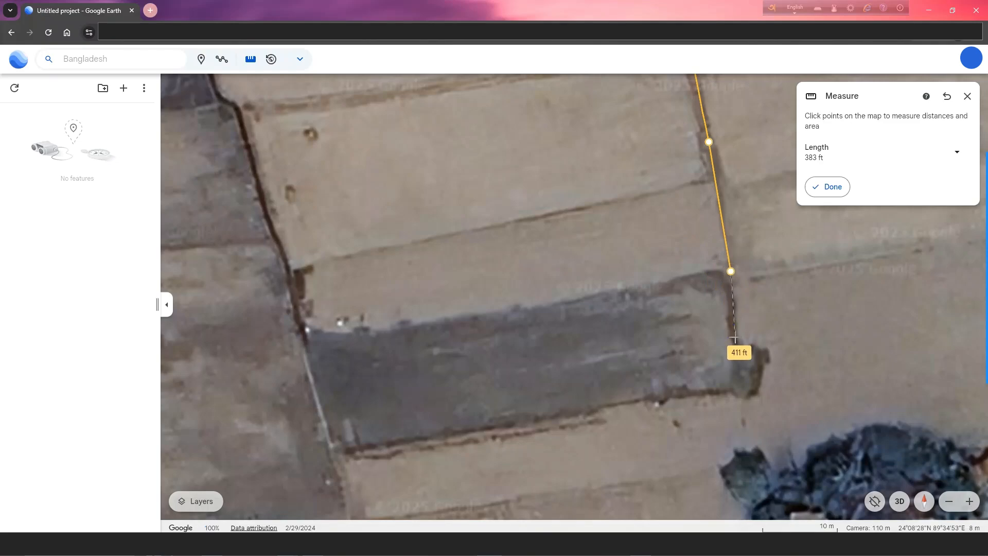
left_click(736, 343)
left_click(730, 393)
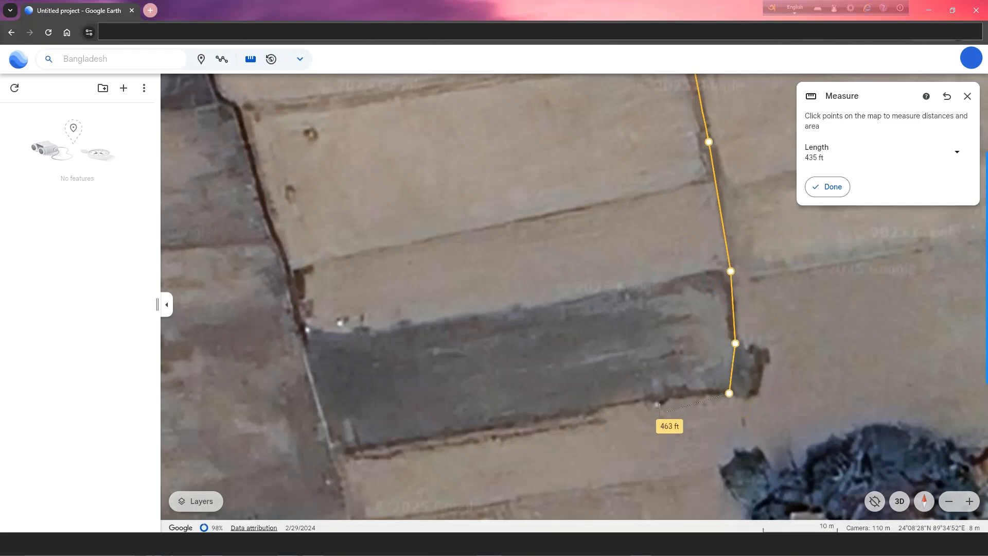
Continue the measuring path along the southern edge of the dark strip to its southwest corner
left_click(601, 407)
left_click(597, 413)
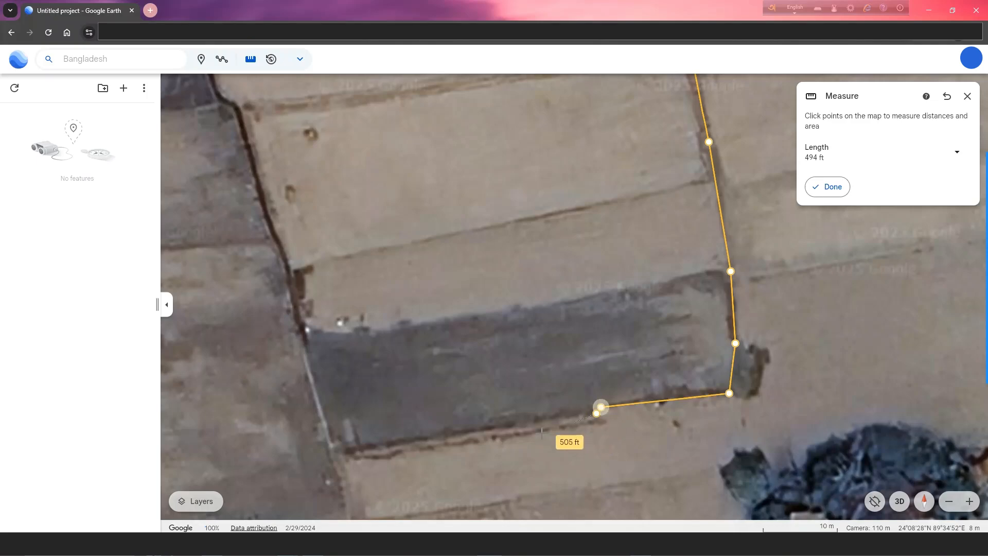
left_click(334, 457)
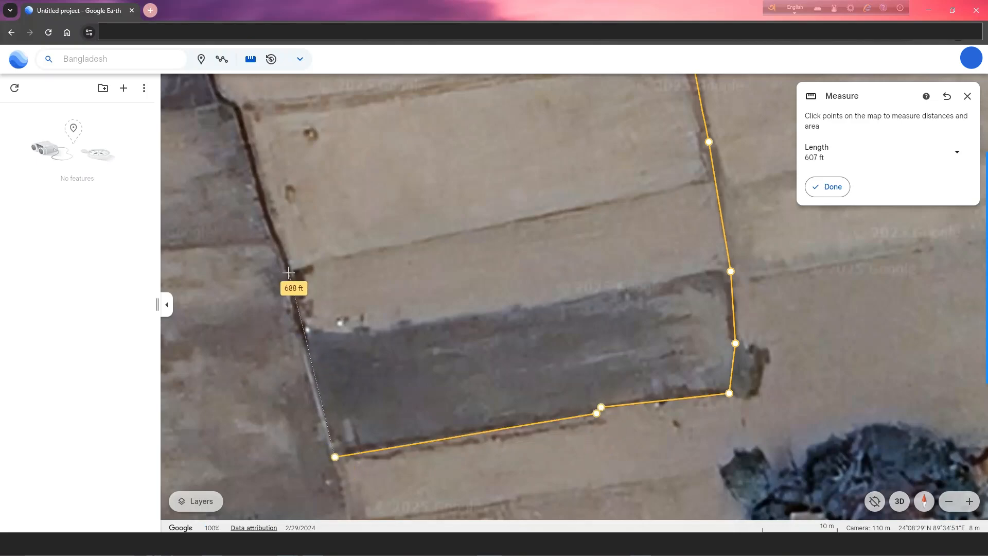
Trace the plot's western boundary northward and close the measured outline at its starting point
left_click(298, 328)
left_click(287, 266)
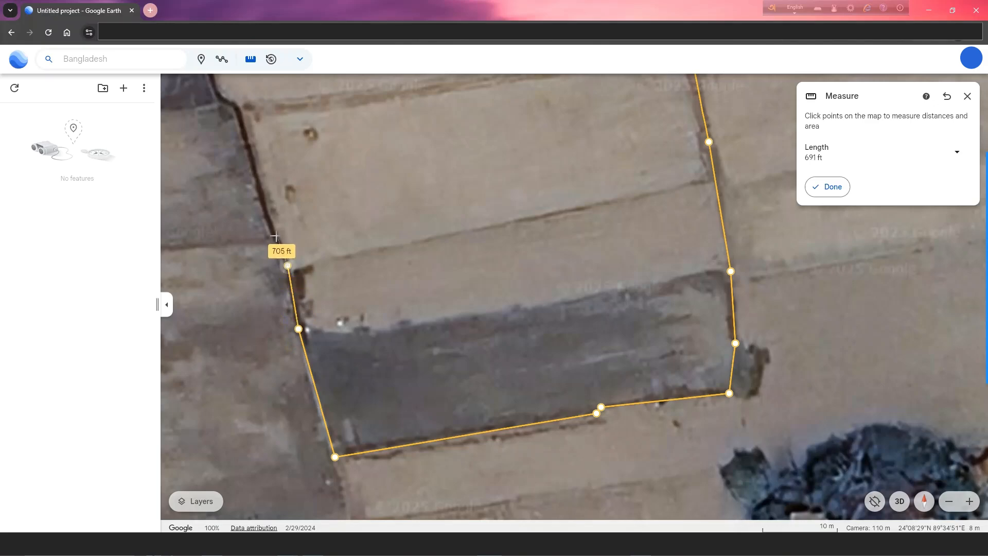
left_click(270, 228)
left_click(237, 109)
left_click_drag(214, 109, 296, 380)
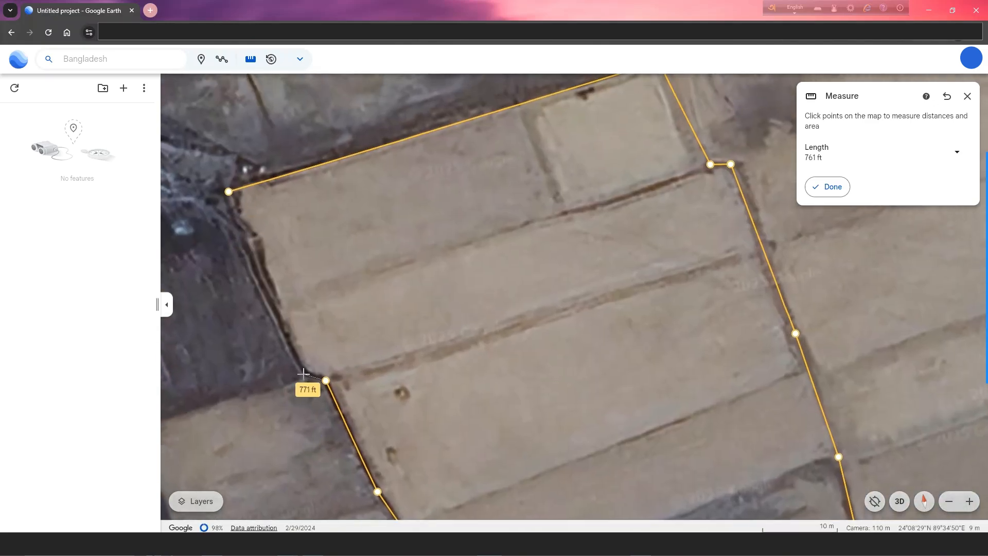
left_click(306, 375)
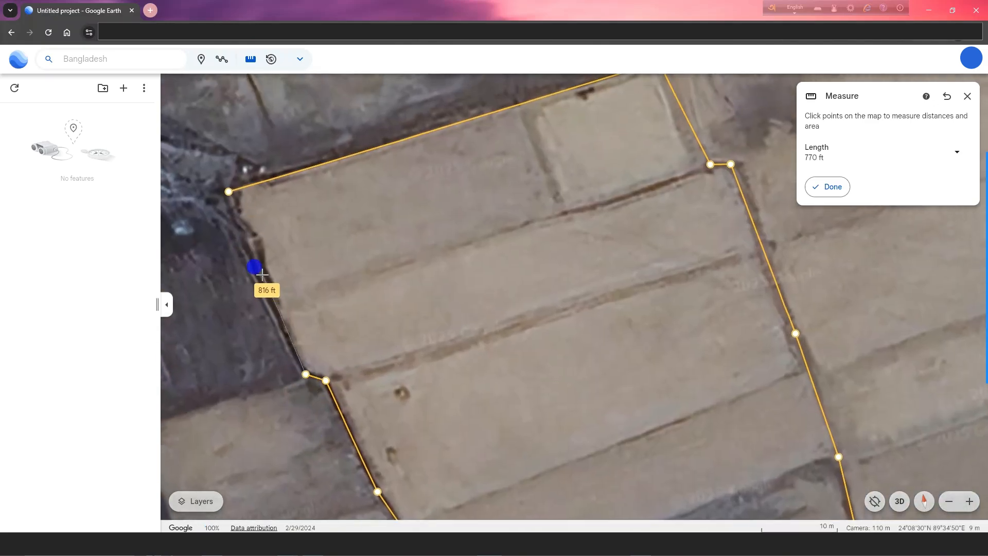
left_click(256, 250)
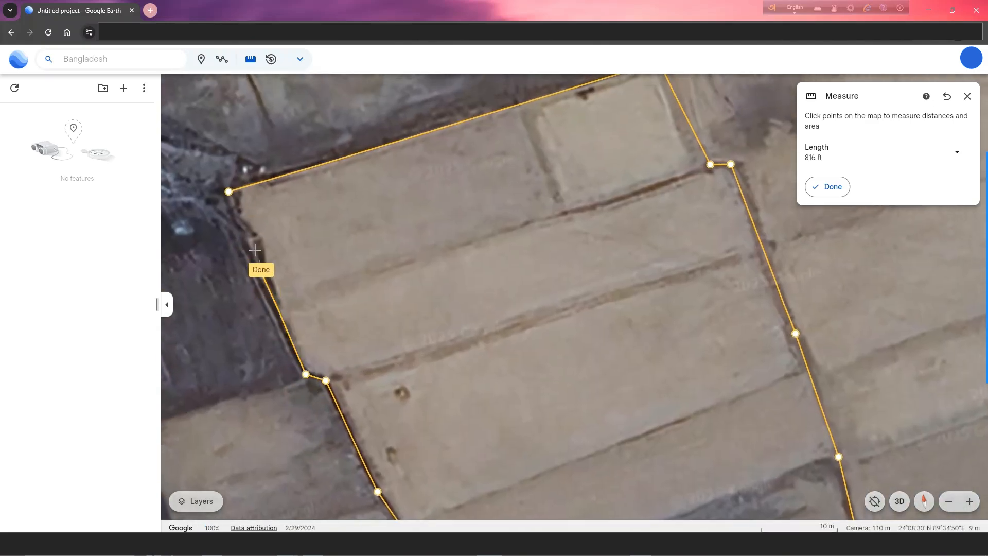
left_click(241, 223)
left_click(229, 191)
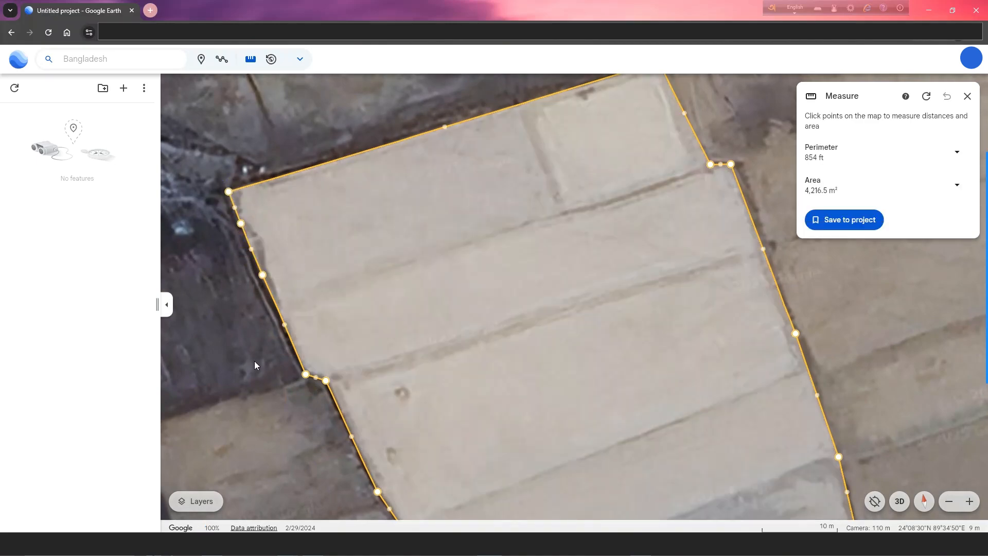
left_click_drag(248, 364, 218, 303)
left_click(208, 165)
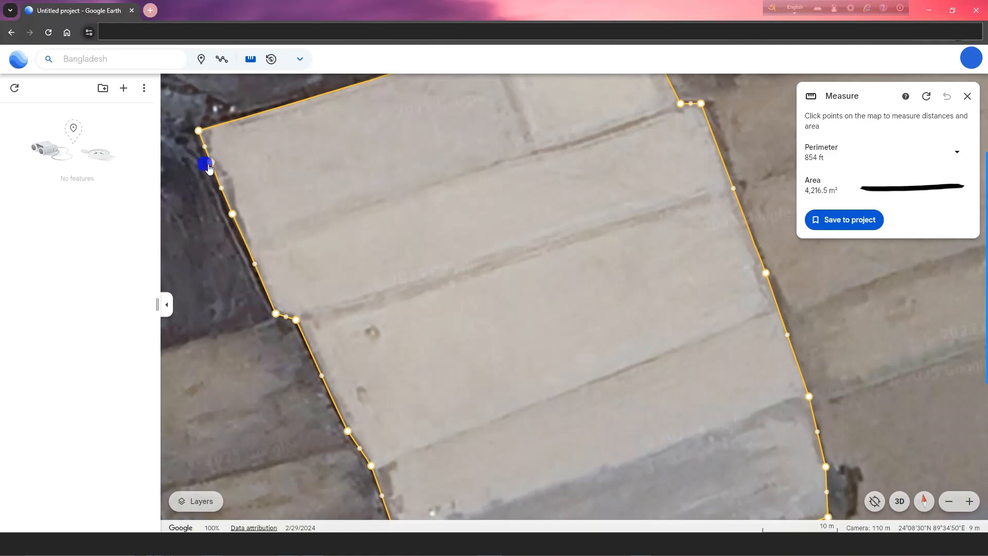
Adjust the measured outline's points along the western edge and around the small southeast notch to follow the field boundary
mouse_move(209, 168)
left_mouse_down()
mouse_move(249, 165)
mouse_move(221, 182)
left_mouse_up()
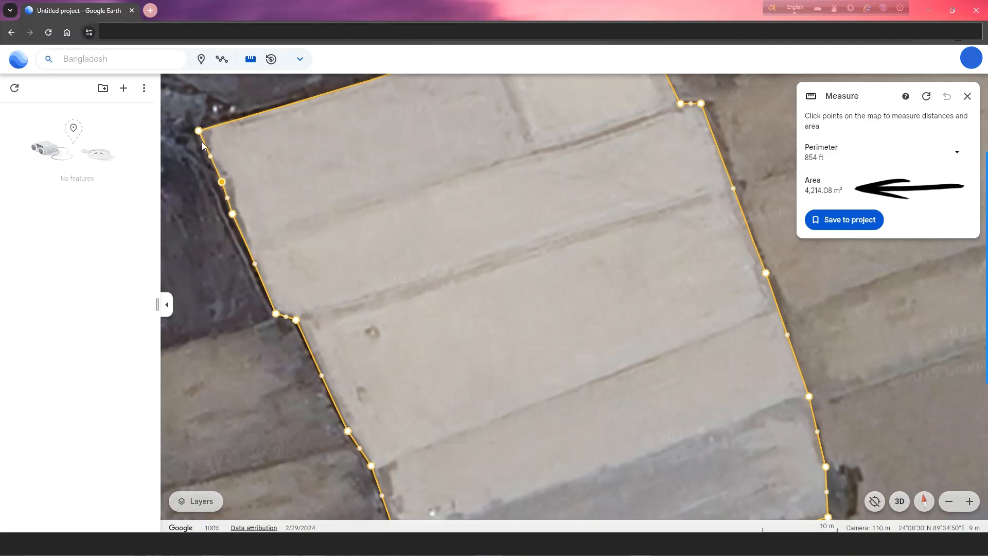
left_click_drag(198, 130, 210, 162)
left_click_drag(251, 353, 185, 197)
left_click_drag(770, 354, 796, 354)
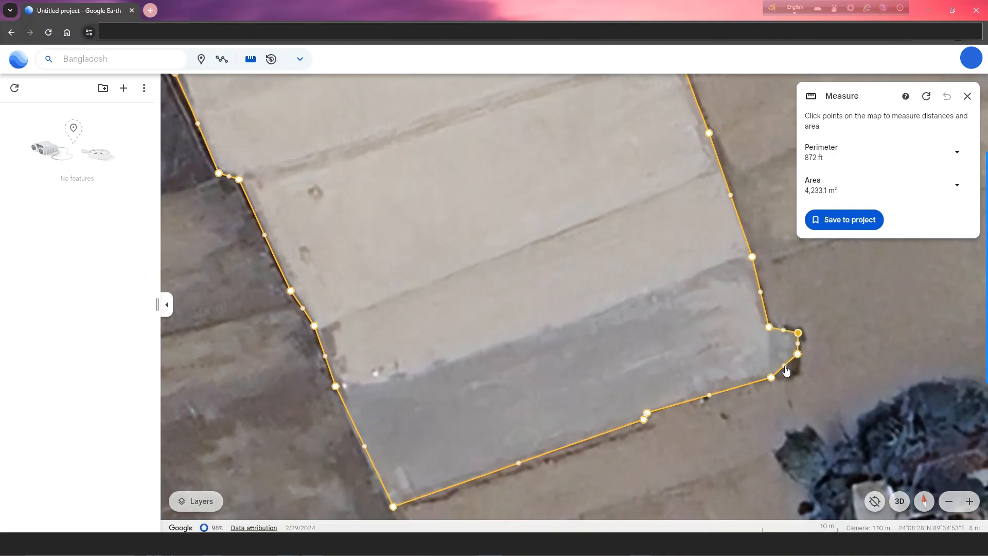
left_click_drag(786, 367, 797, 370)
left_click_drag(643, 423, 643, 425)
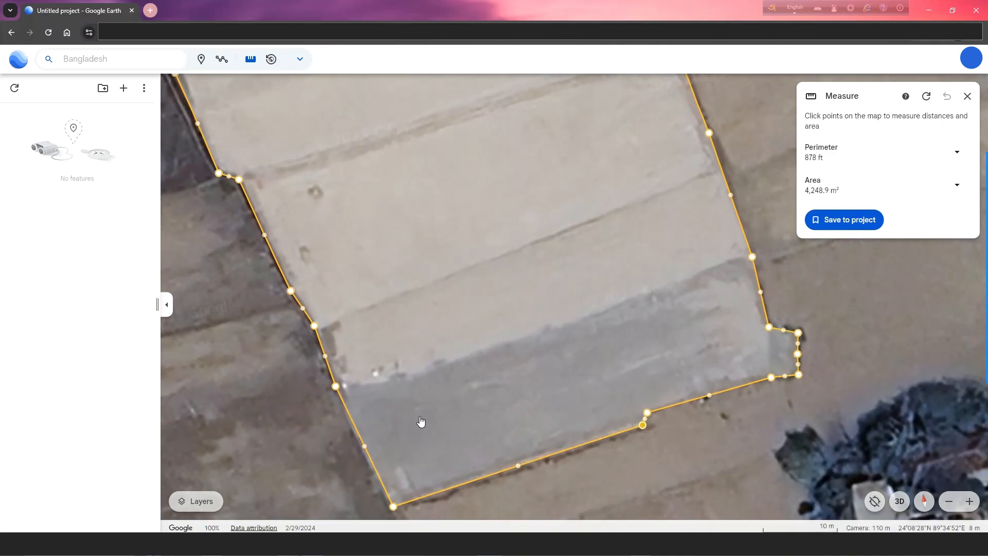
left_click_drag(338, 392, 353, 426)
Reshape the measured outline's eastern edge with added and repositioned points so it follows the field boundary
left_click_drag(250, 378, 213, 503)
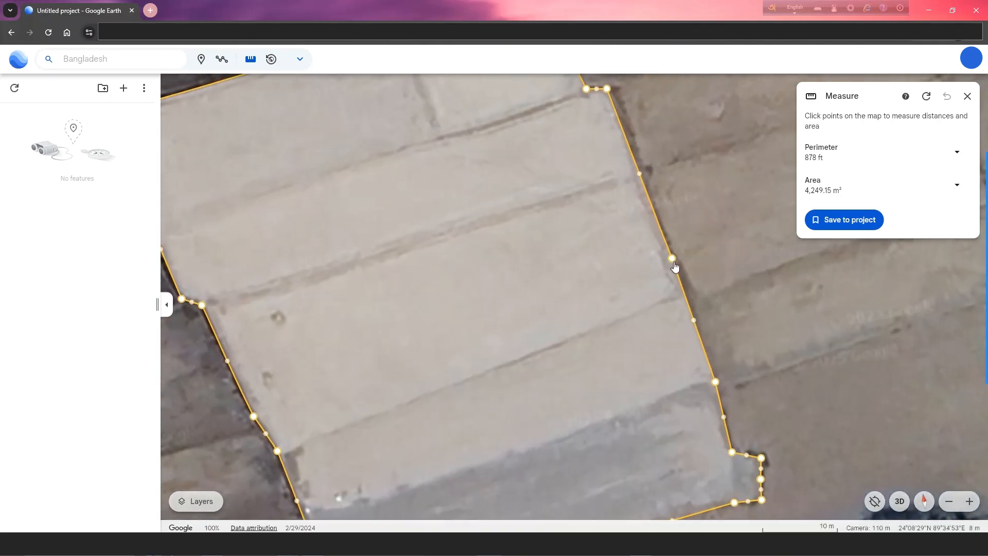
left_click_drag(694, 320, 697, 320)
left_click_drag(672, 258, 696, 310)
left_click_drag(626, 107, 696, 265)
left_click_drag(725, 362, 721, 361)
left_click(621, 168)
left_click_drag(669, 264, 666, 264)
left_click_drag(618, 161, 626, 160)
Set the measured plot's area unit to acres
scroll(580, 289, "down", 4)
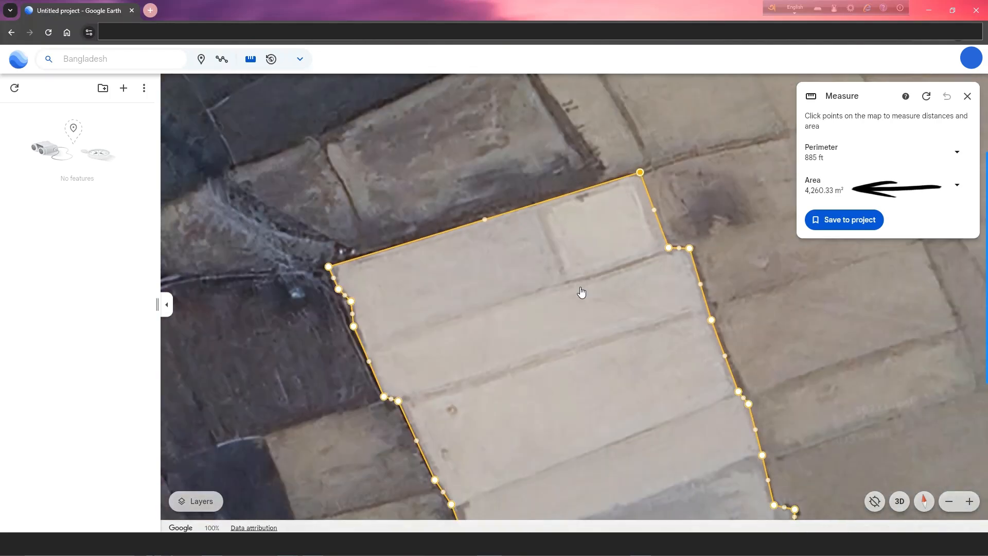
left_click_drag(669, 263, 613, 208)
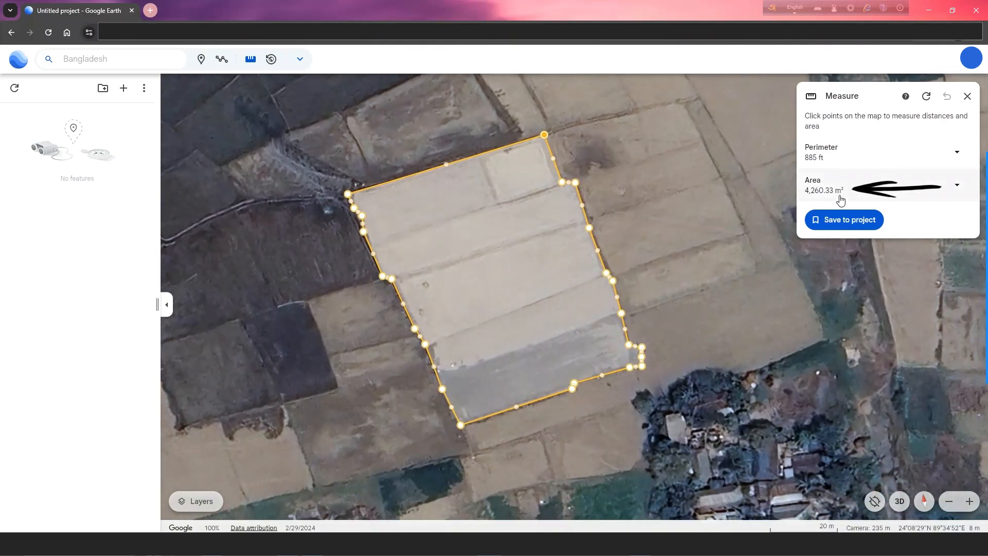
left_click(955, 188)
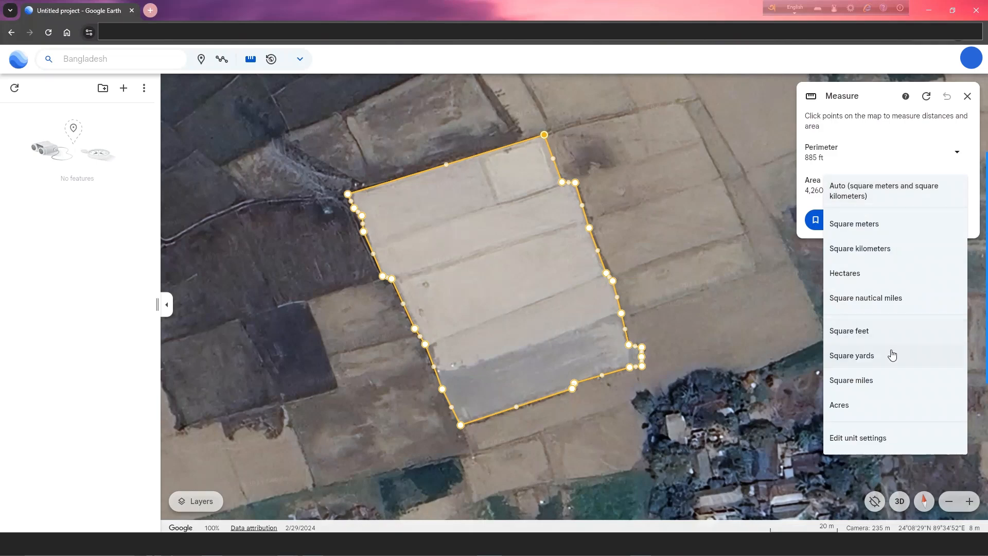
left_click(838, 407)
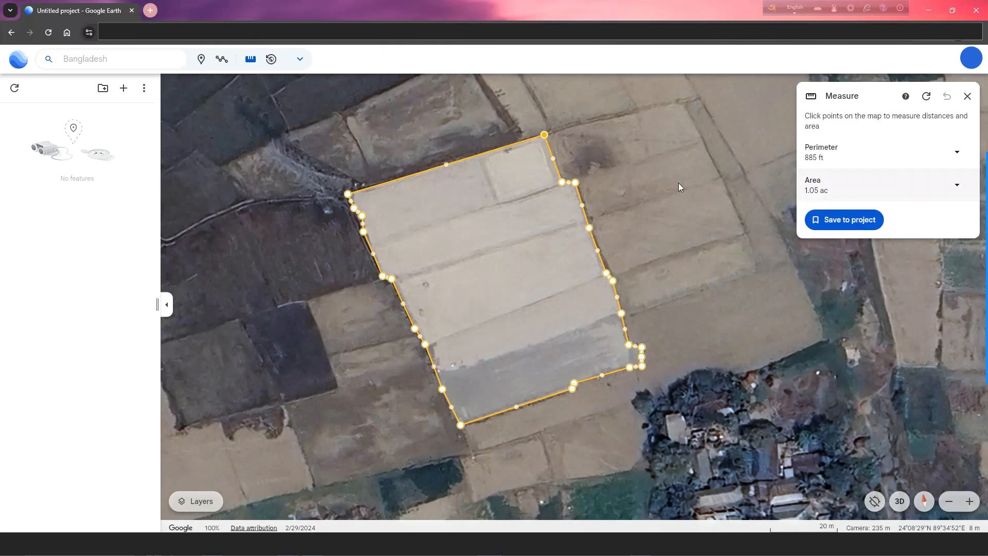
Save the measurement to the project under the name main
left_click(848, 219)
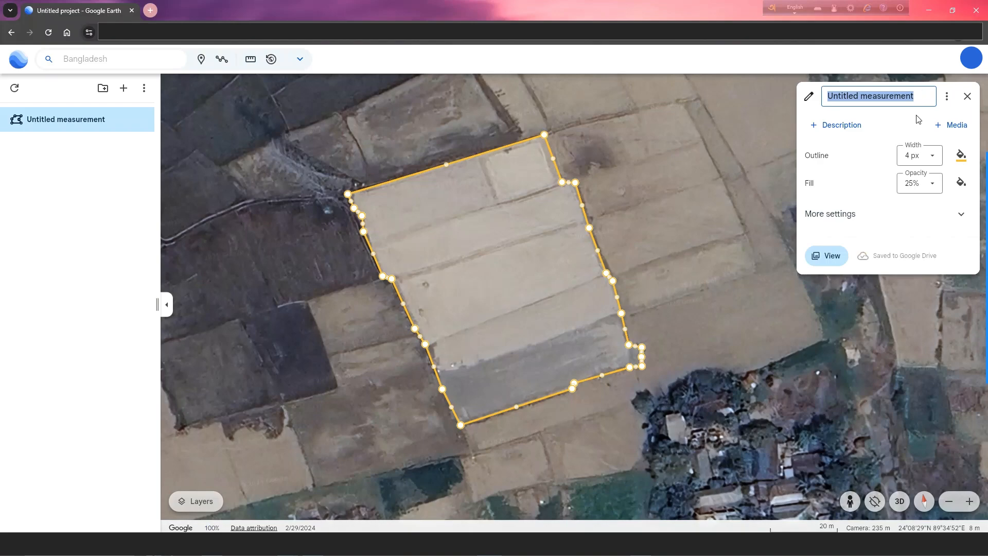
type("main")
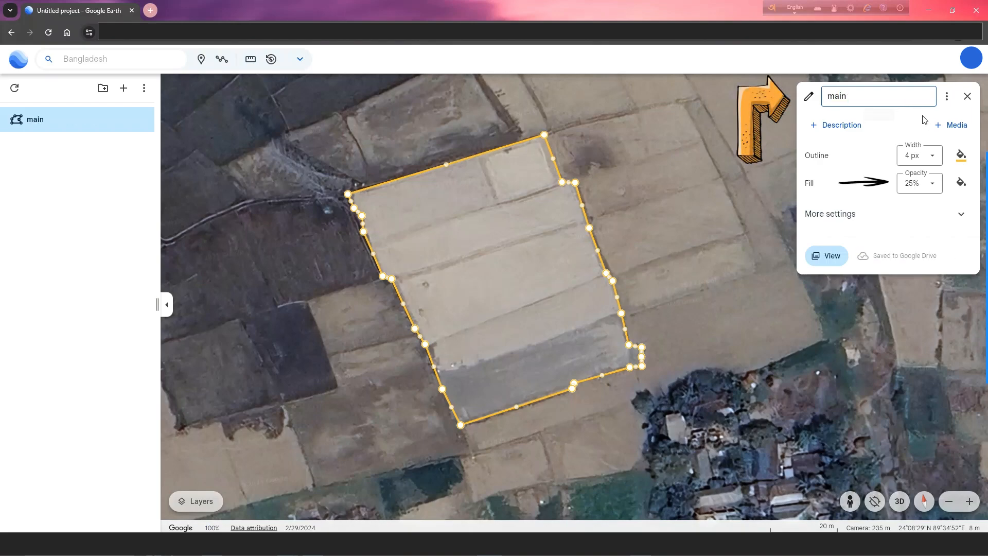
Style the main shape with 0% fill opacity and a red outline 1 px wide
left_click(926, 184)
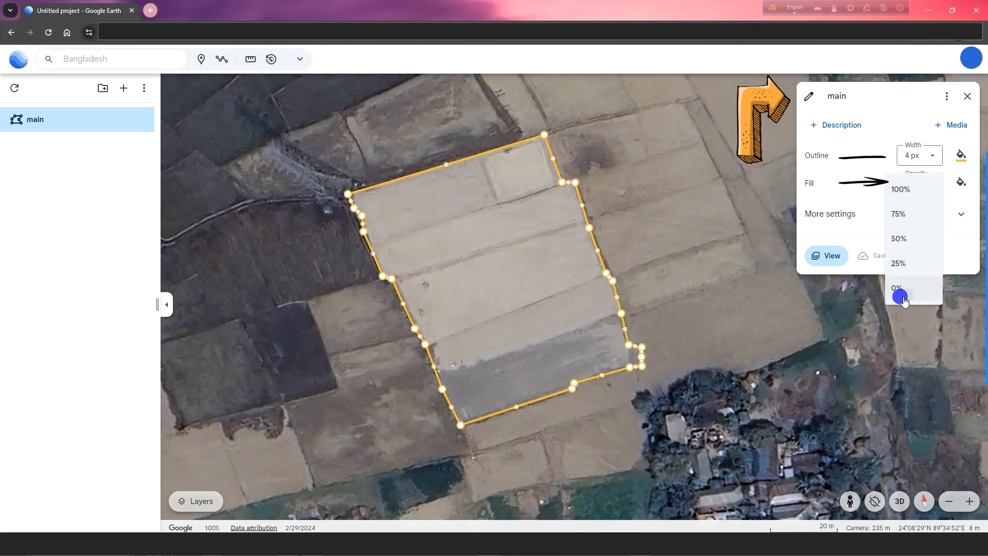
left_click(902, 289)
left_click(961, 155)
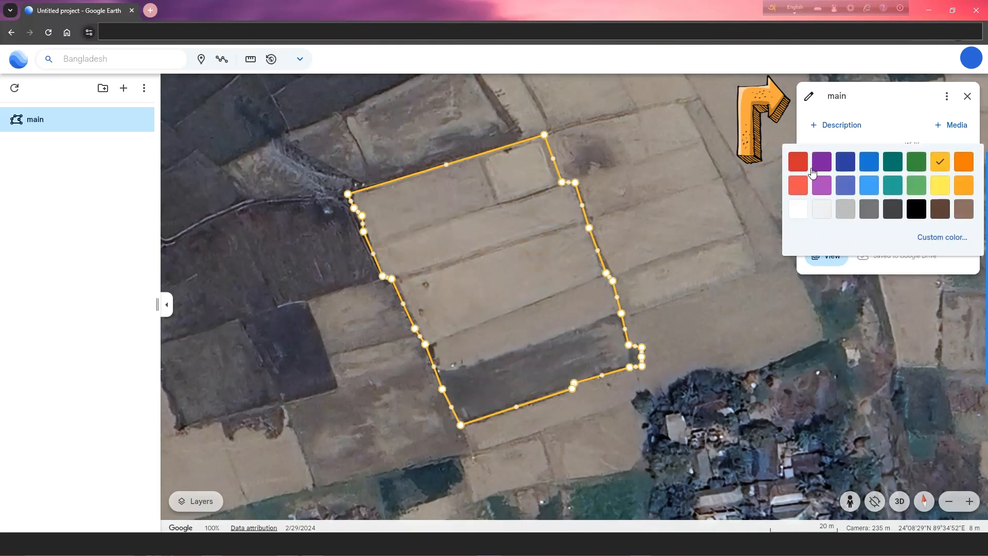
left_click(815, 173)
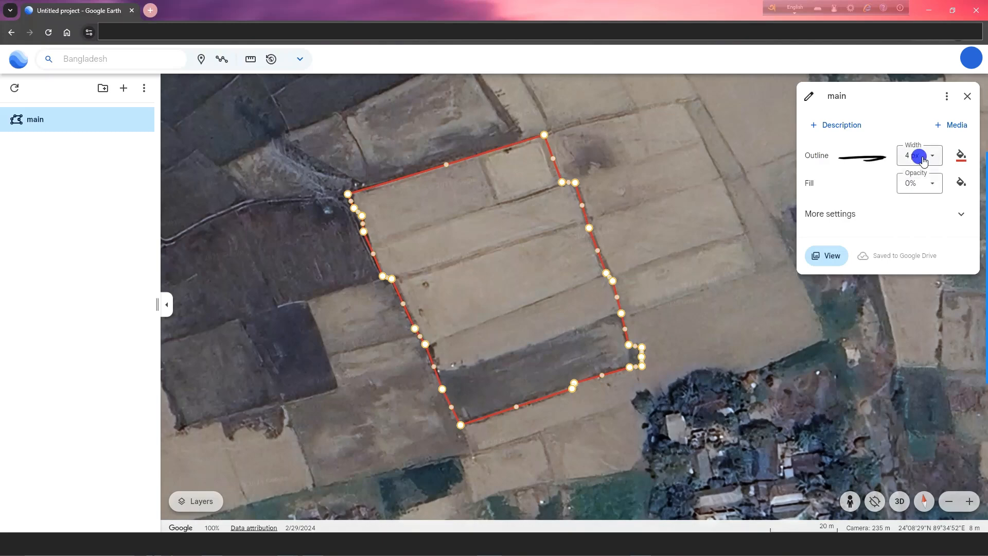
left_click(921, 155)
left_click(912, 166)
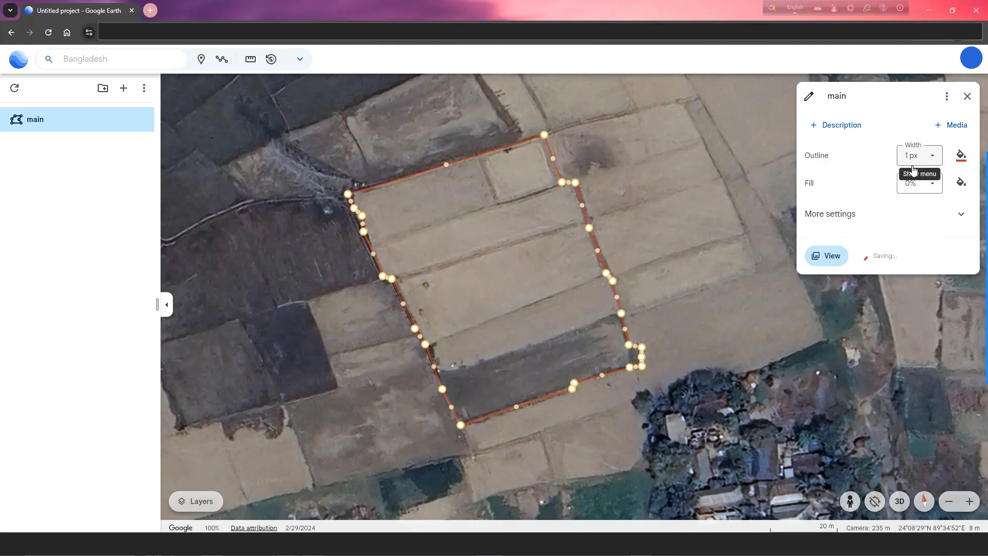
left_click(966, 96)
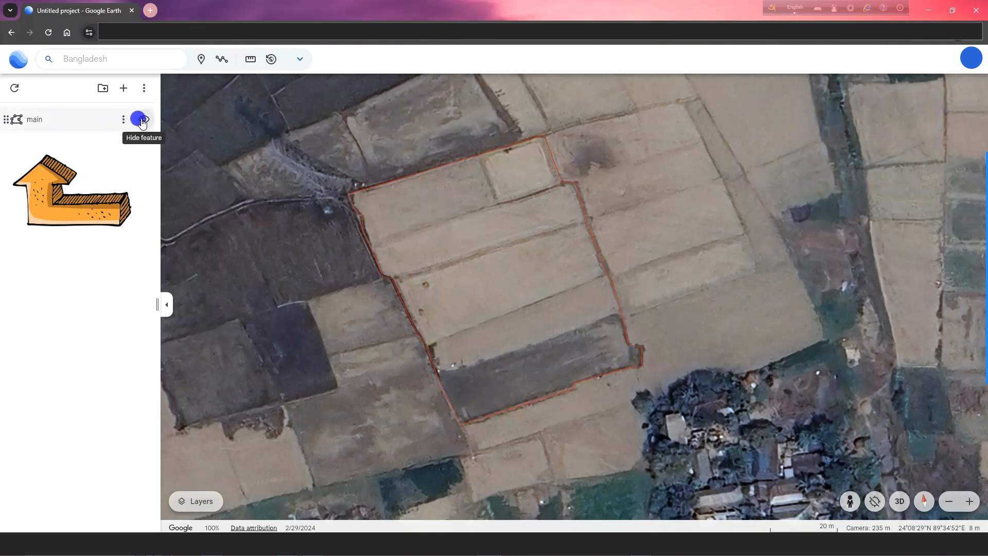
Hide the main shape on the map and show it again
left_click(142, 121)
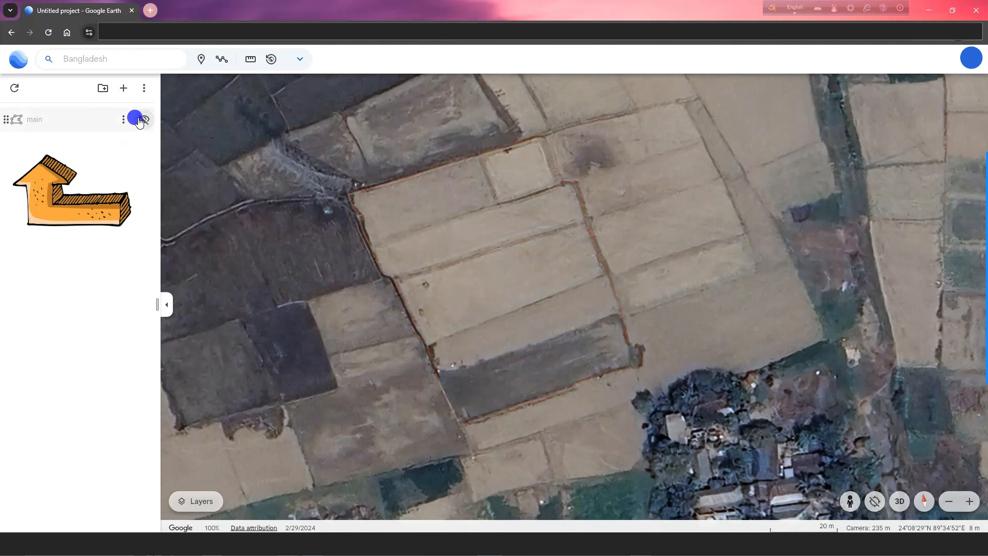
left_click(140, 120)
Refine the main outline's western edge just below the northwest corner to follow the field boundary more closely
scroll(354, 201, "up", 5)
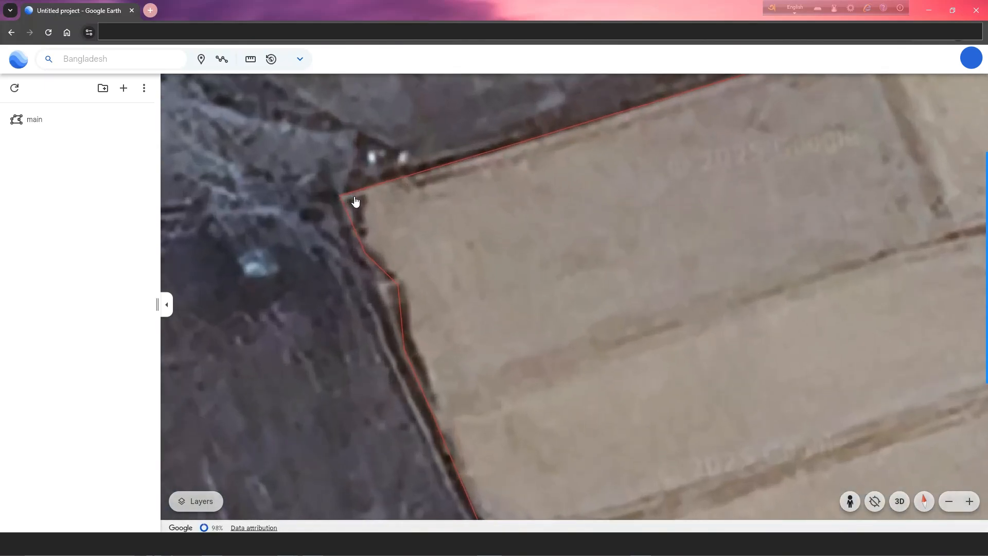
left_click(386, 292)
scroll(386, 293, "down", 2)
left_click(365, 294)
left_click_drag(382, 324, 386, 349)
left_click_drag(302, 369, 203, 291)
scroll(520, 397, "down", 3)
Set the main outline's width to 2 px and close its settings
left_click(919, 155)
left_click(909, 186)
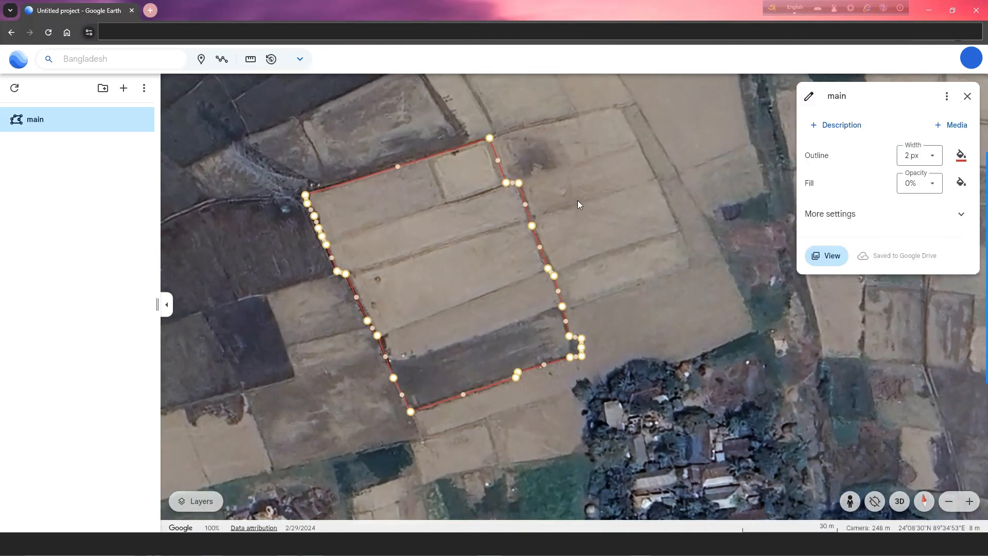
left_click(578, 201)
left_click(967, 97)
scroll(321, 157, "down", 3)
scroll(361, 200, "up", 3)
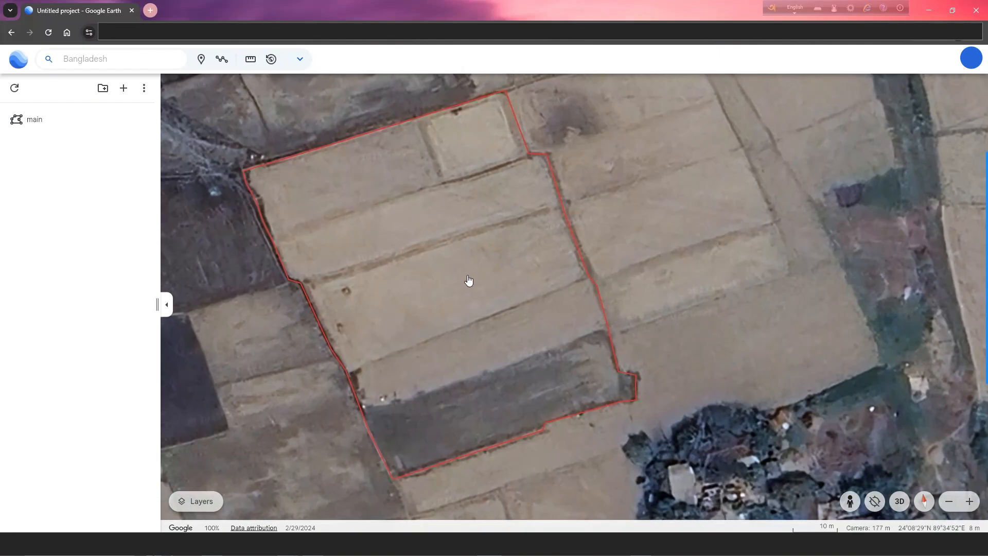
Measure the middle field strip inside the main outline by tracing its four corners as a closed shape
left_click(250, 60)
left_click(303, 283)
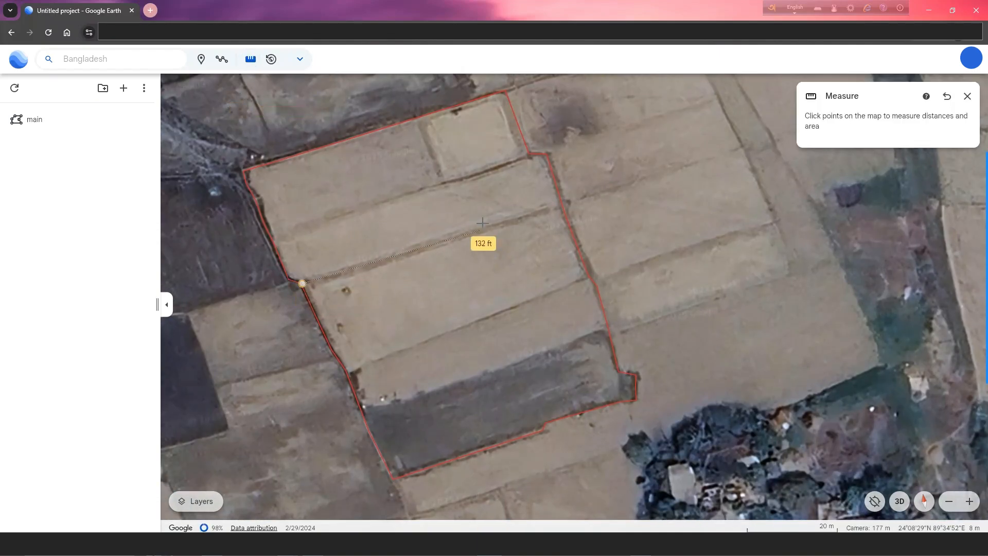
left_click(562, 205)
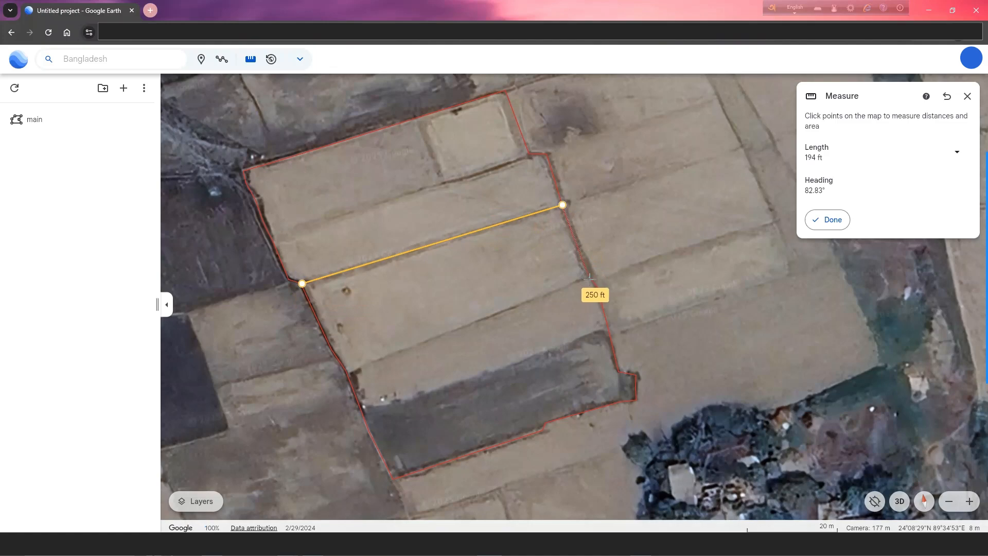
left_click(590, 279)
left_click(348, 375)
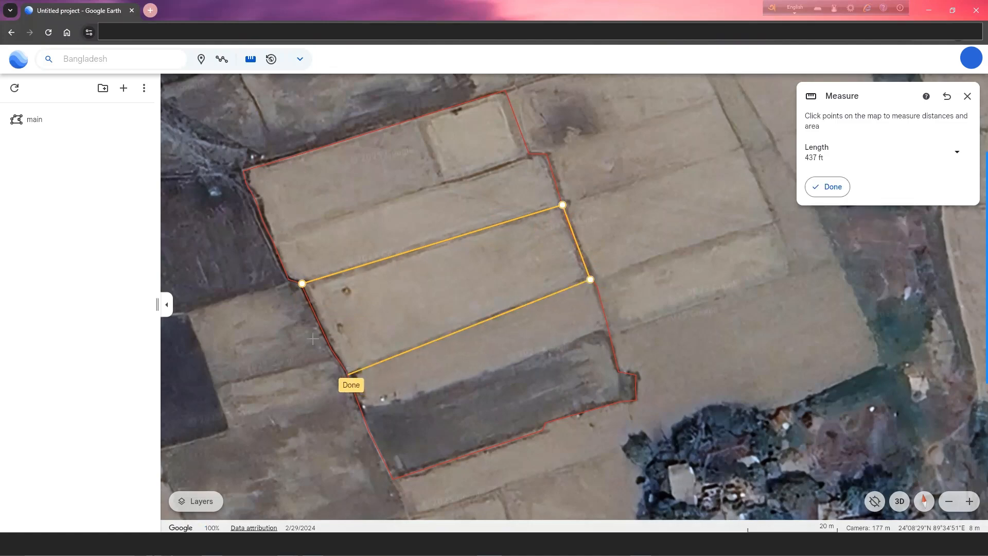
left_click(302, 284)
Fit the middle strip's eastern and western edges to the main outline by adding and moving points
scroll(588, 258, "up", 5)
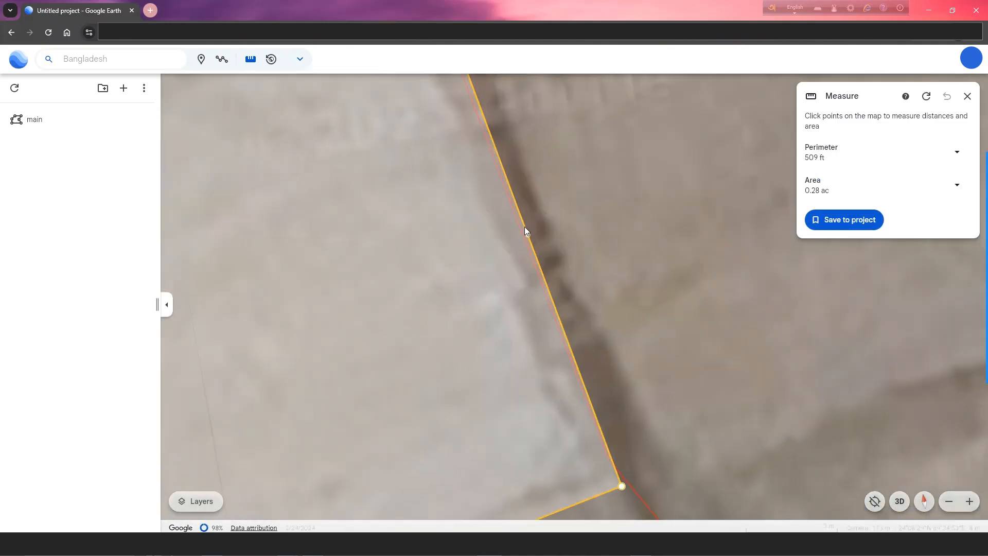
left_click_drag(525, 231, 523, 234)
left_click_drag(621, 486, 606, 462)
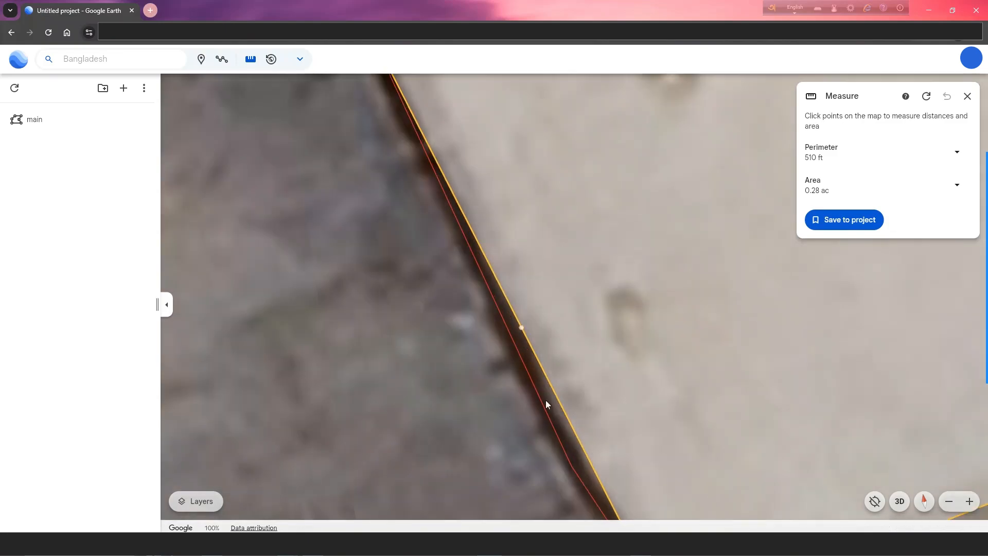
left_click_drag(546, 404, 467, 237)
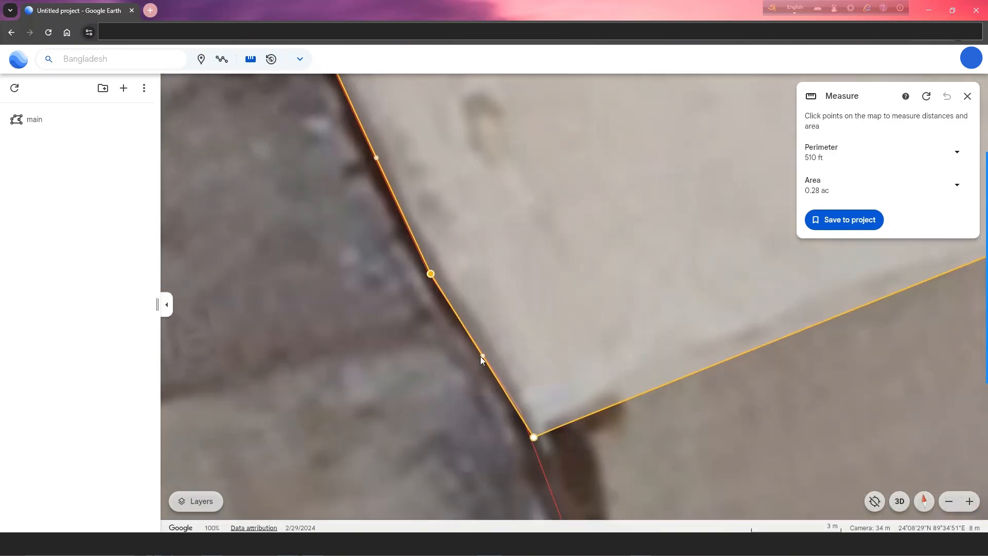
left_click_drag(480, 357, 532, 438)
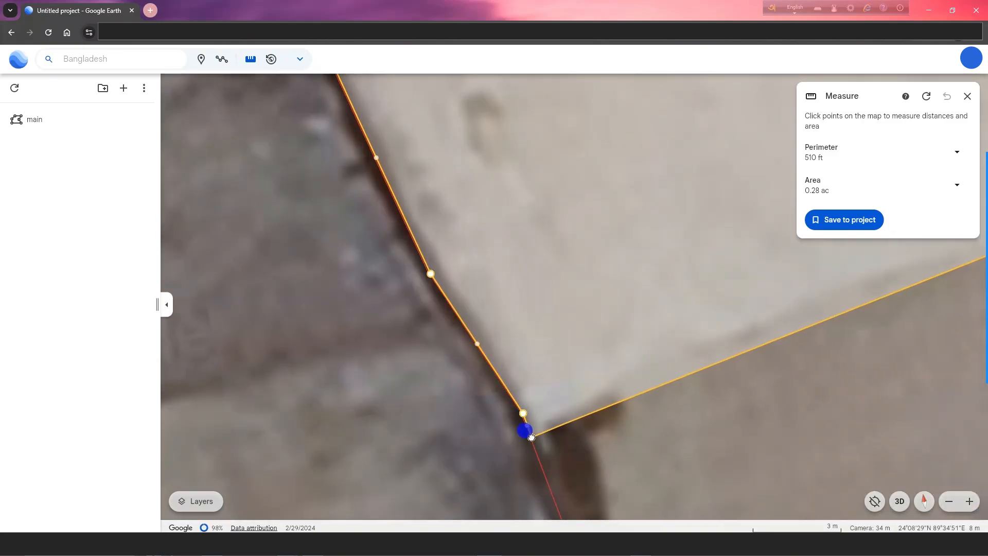
scroll(408, 426, "down", 4)
left_click_drag(741, 395, 574, 529)
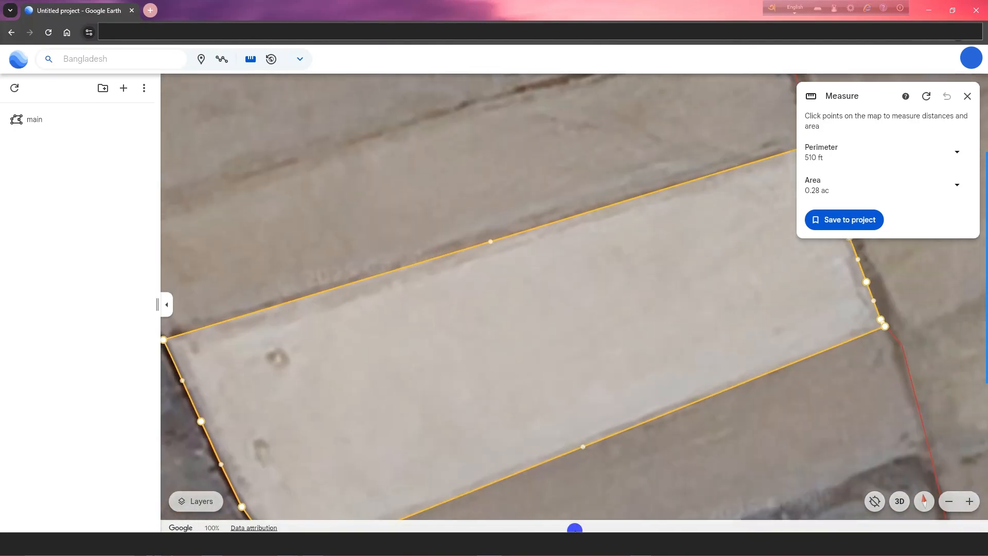
scroll(447, 248, "down", 3)
left_click_drag(623, 399, 643, 375)
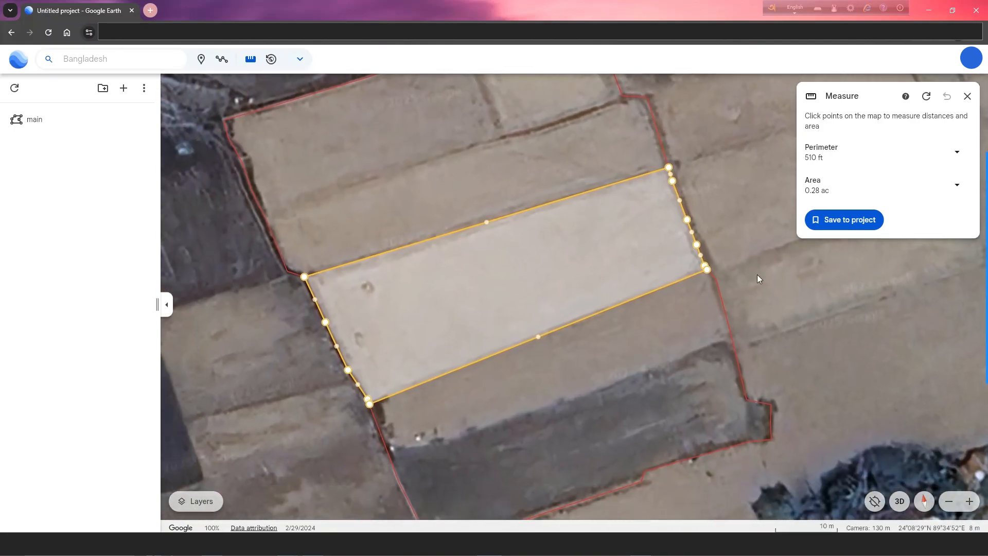
Save the middle strip's measurement to the project under the Bengali name আমার ভাগ
left_click(842, 222)
key("F12")
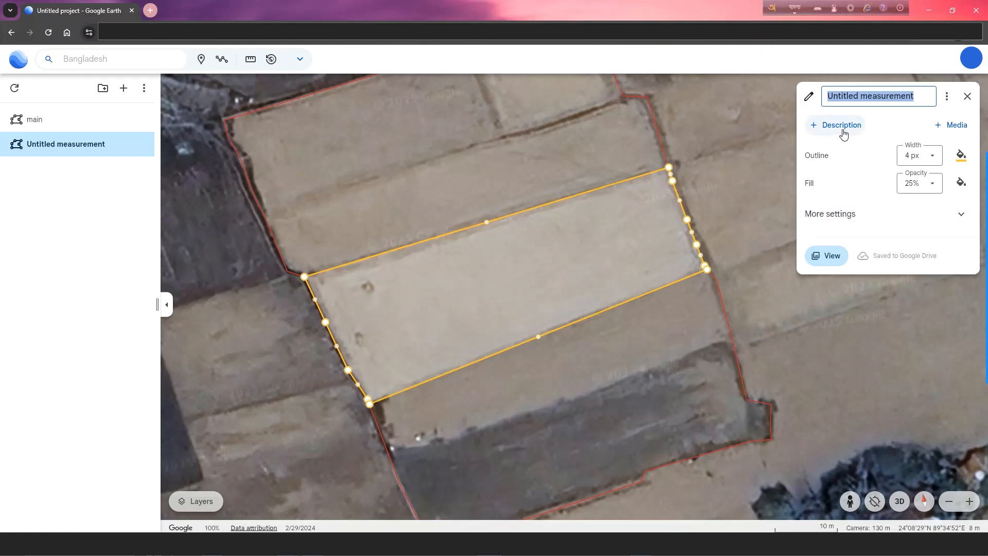
type("amar")
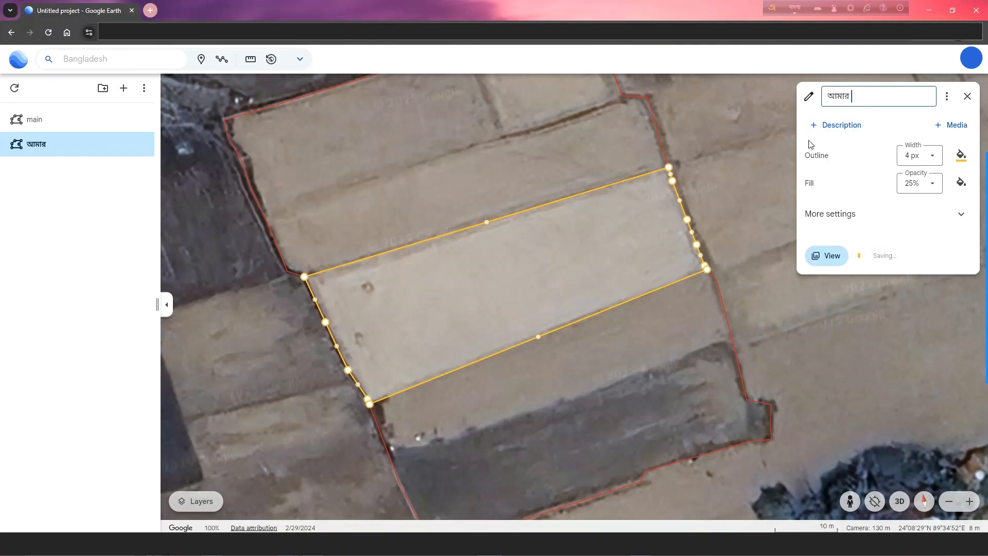
type(" vag")
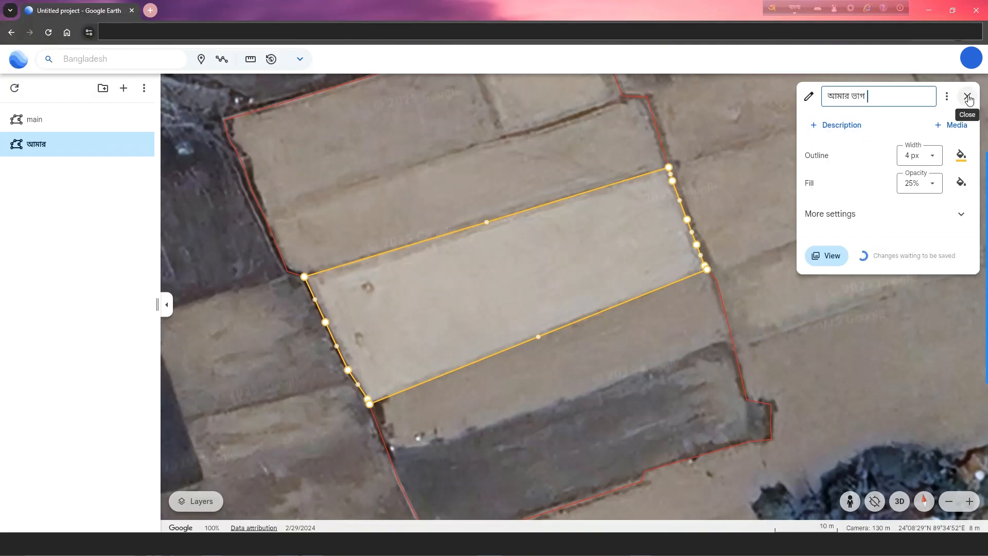
Give the আমার ভাগ shape a yellow outline 8 px wide and close its settings
left_click(961, 155)
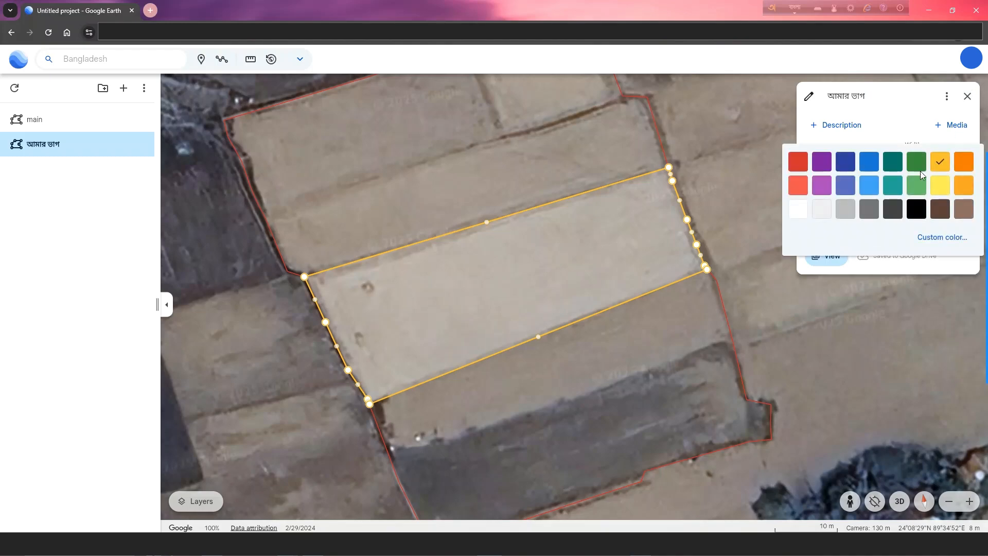
left_click(918, 160)
left_click(921, 156)
left_click(901, 258)
left_click(962, 160)
left_click(938, 170)
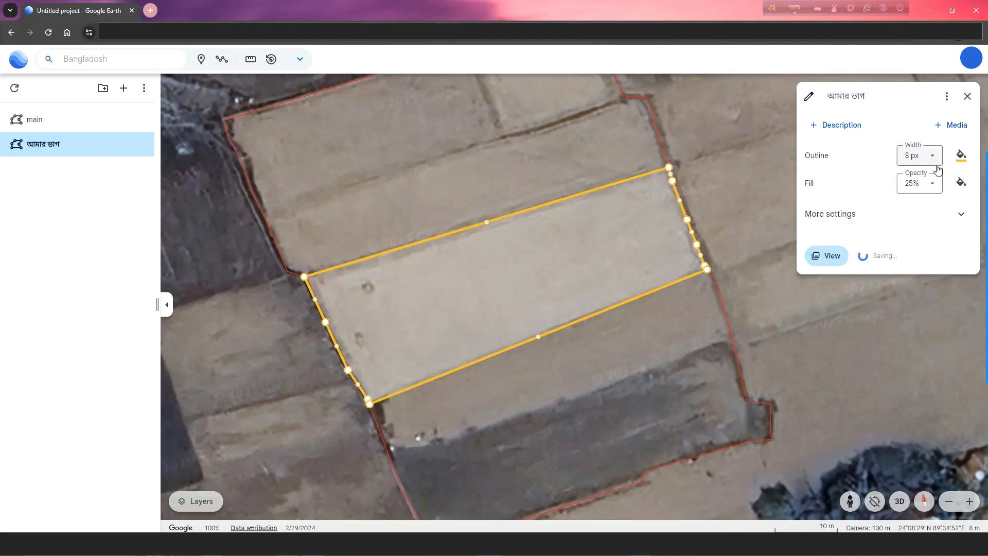
left_click(968, 97)
Set the আমার ভাগ plot's area unit to square feet and view the measurements of main
scroll(715, 186, "down", 3)
left_click_drag(744, 169, 626, 193)
left_click(439, 272)
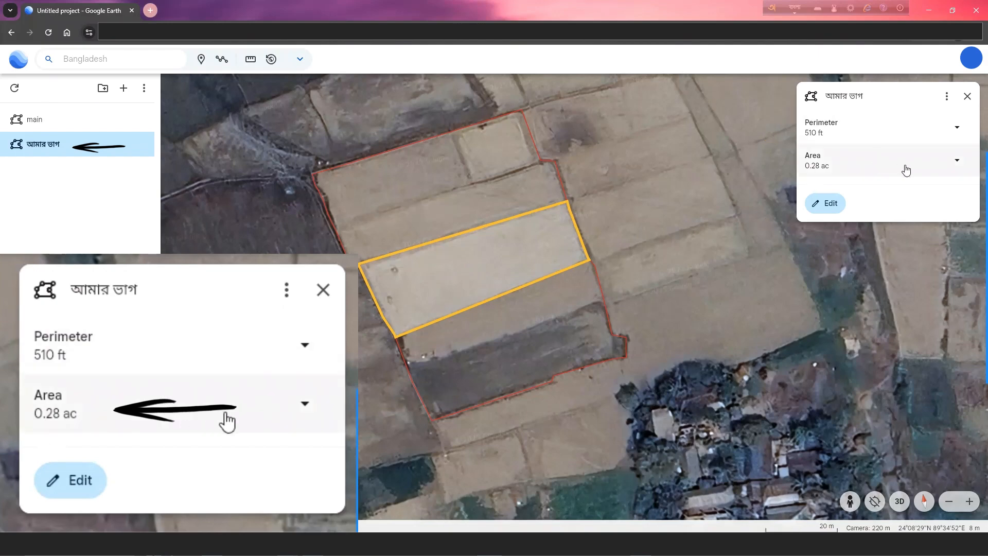
left_click(953, 160)
left_click(863, 308)
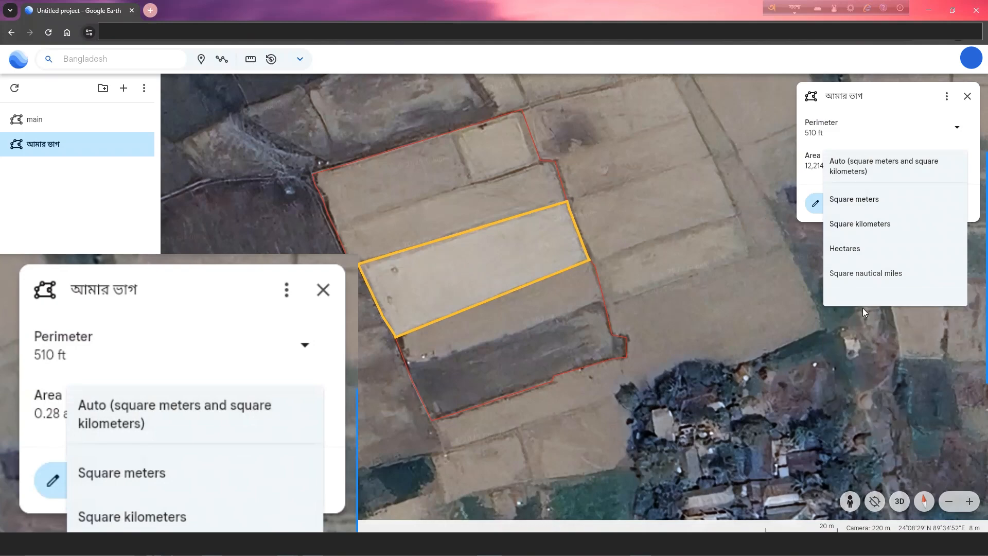
left_click(54, 124)
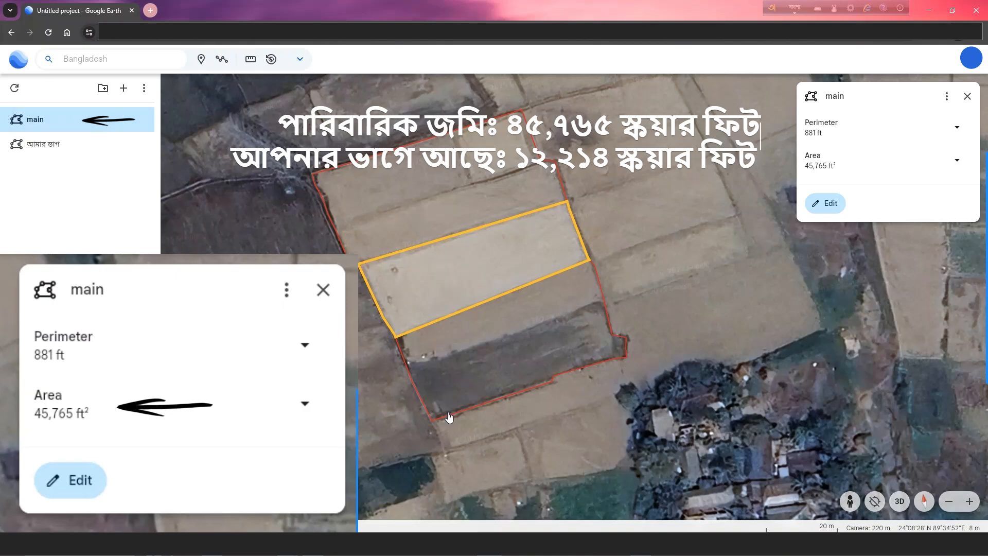
Set the area unit of আমার ভাগ to acres and start a new measurement
left_click(31, 144)
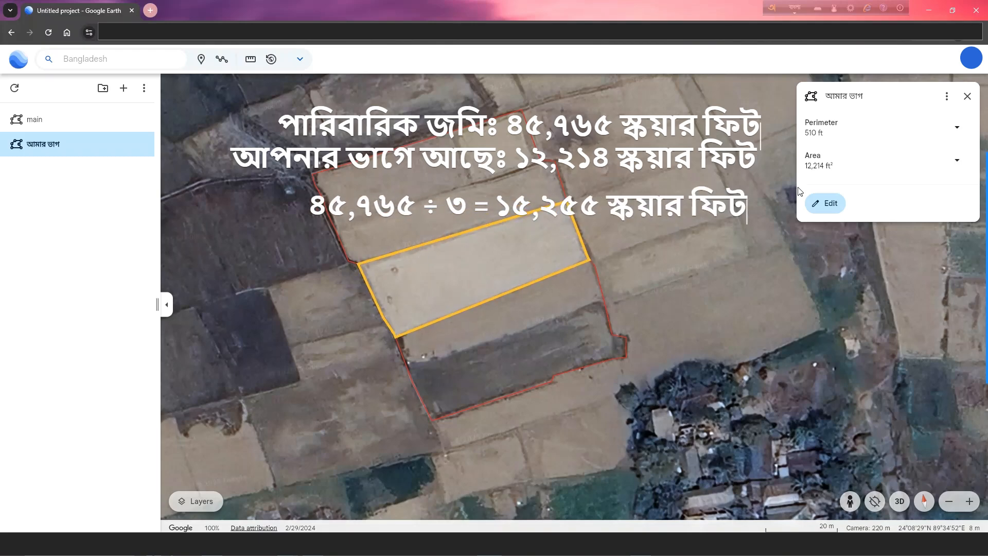
left_click(955, 161)
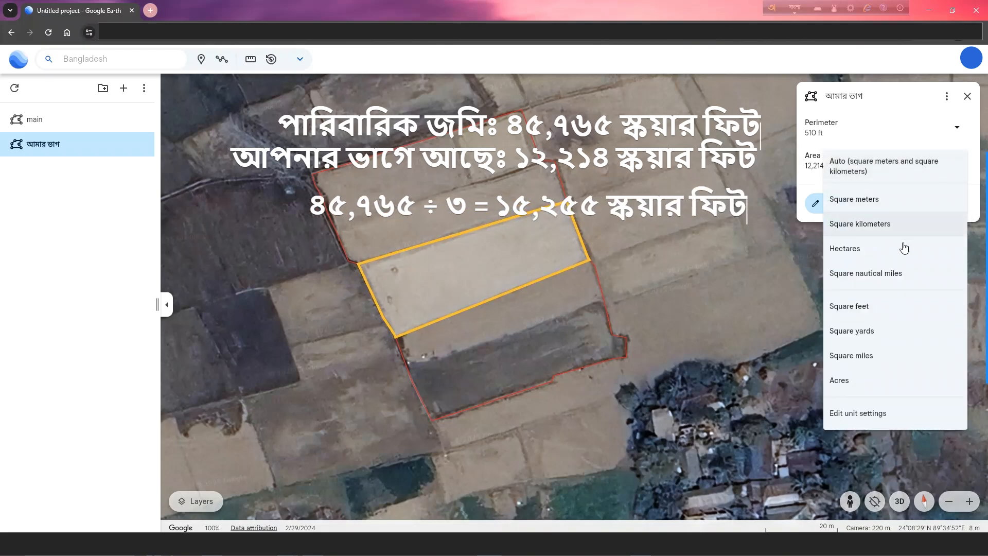
left_click(867, 381)
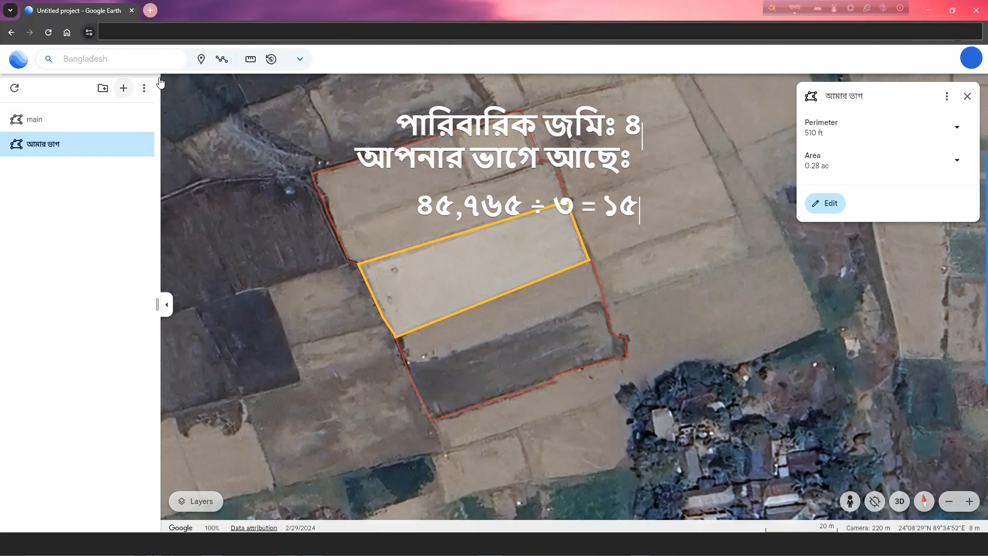
left_click(250, 60)
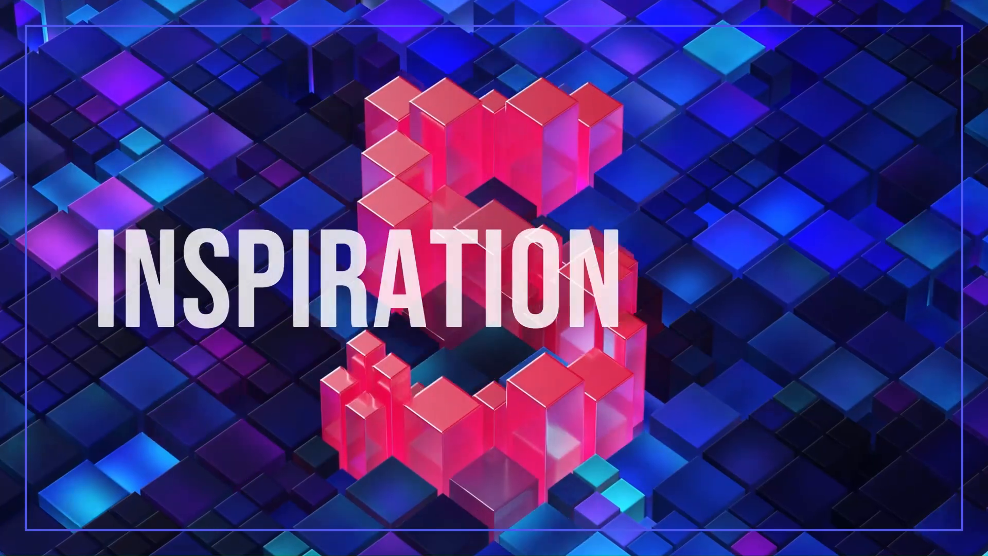